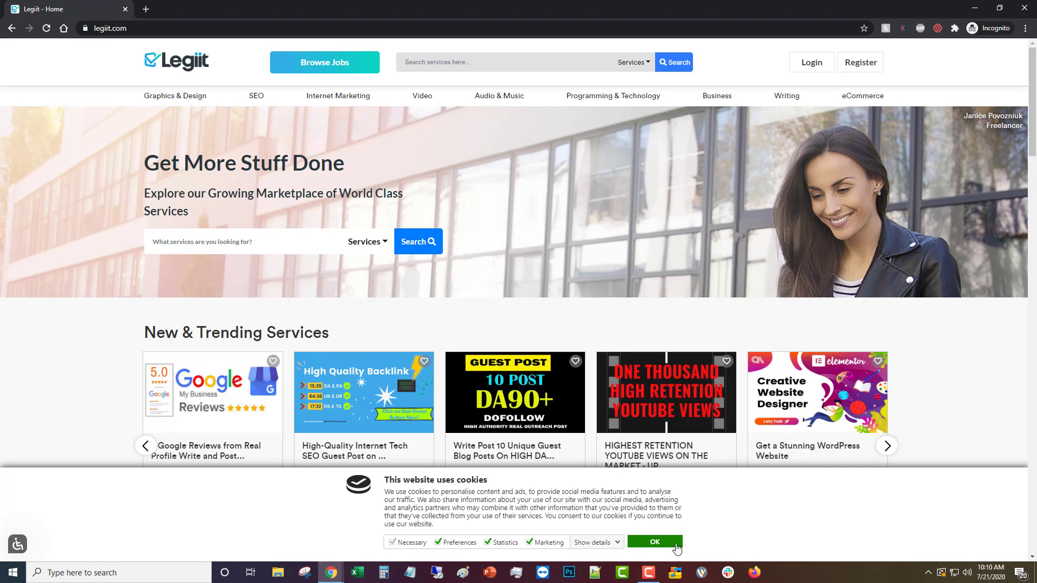
# - Accept the cookie notice on the Legiit home page
pyautogui.click(655, 541)
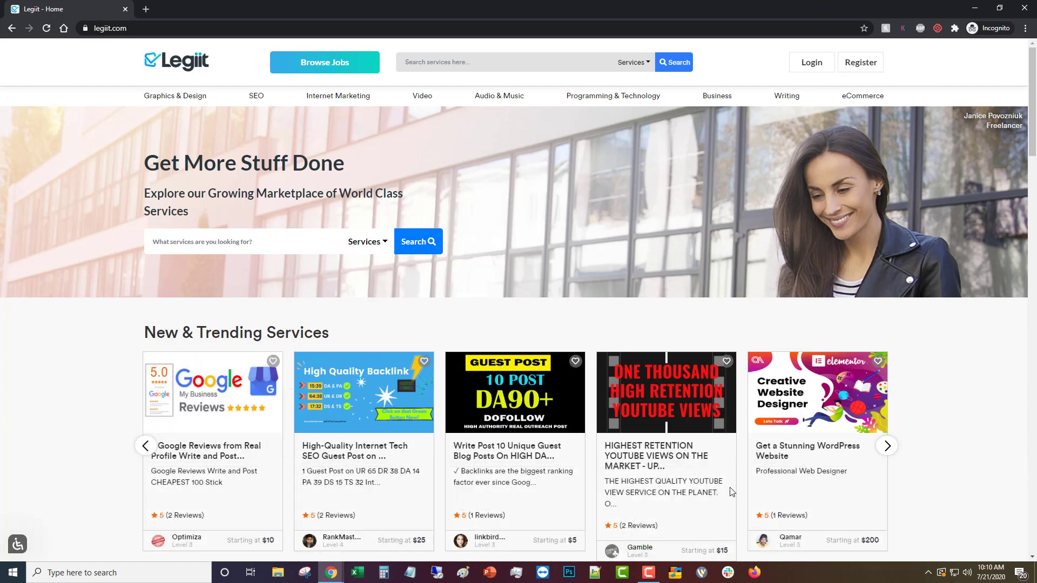
# - Open the registration form and fill in the full name, email address and username
pyautogui.click(860, 64)
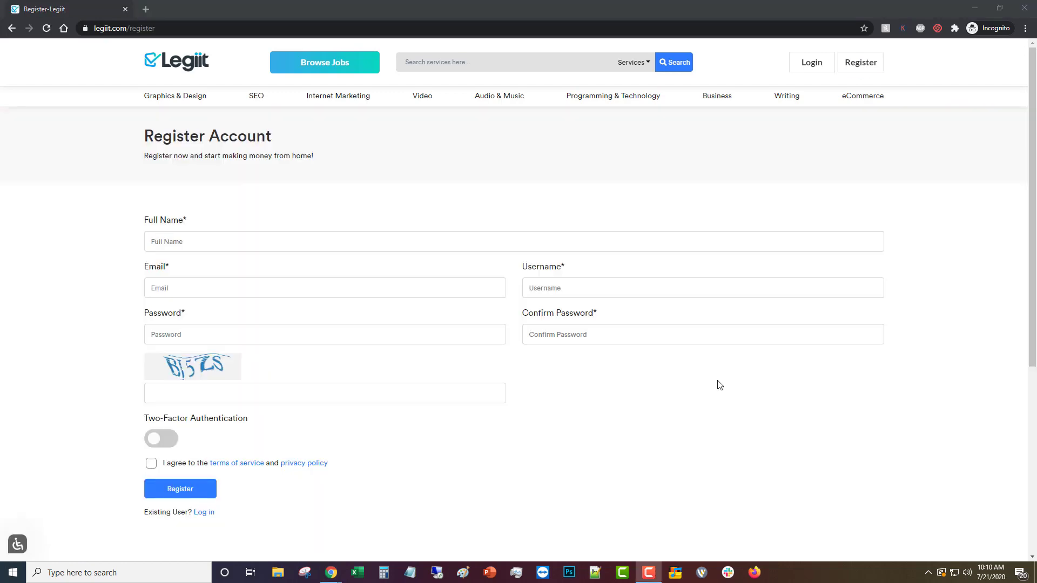
pyautogui.click(98, 223)
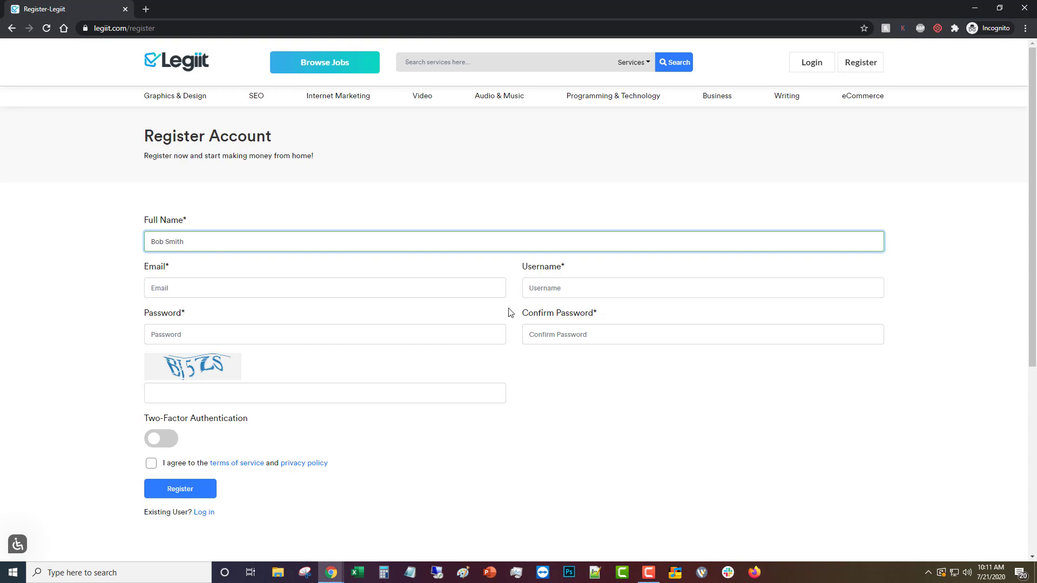
pyautogui.press('Tab')
pyautogui.hotkey('ctrl', 'v')
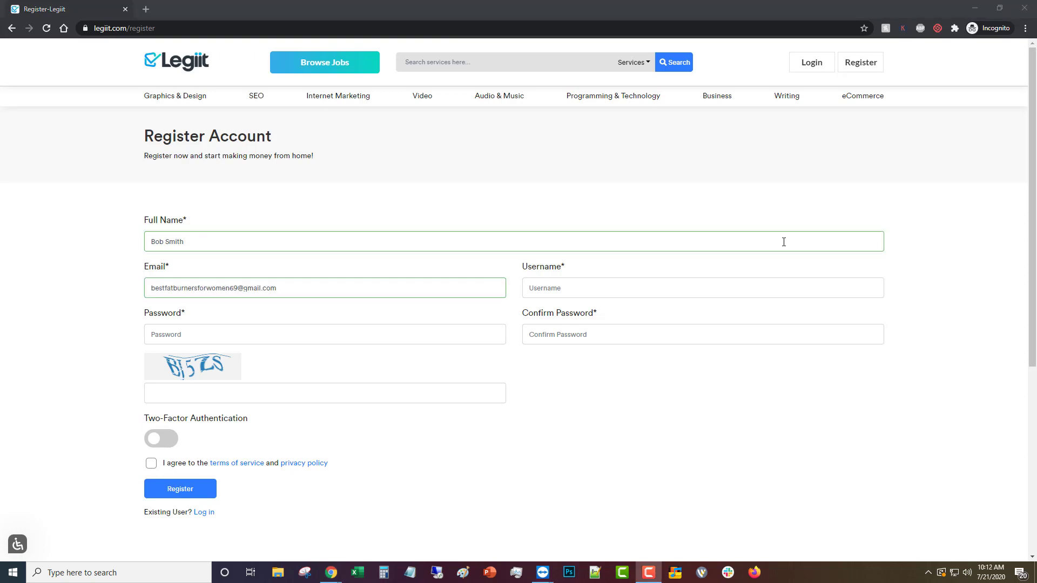
pyautogui.click(617, 288)
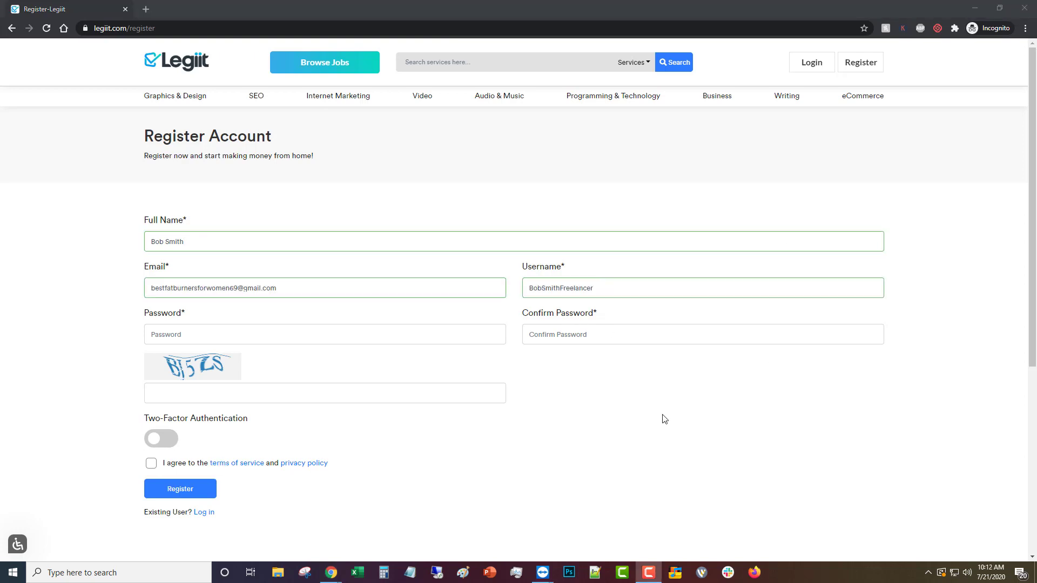
pyautogui.hotkey('ctrl', '+')
pyautogui.hotkey('ctrl', '+')
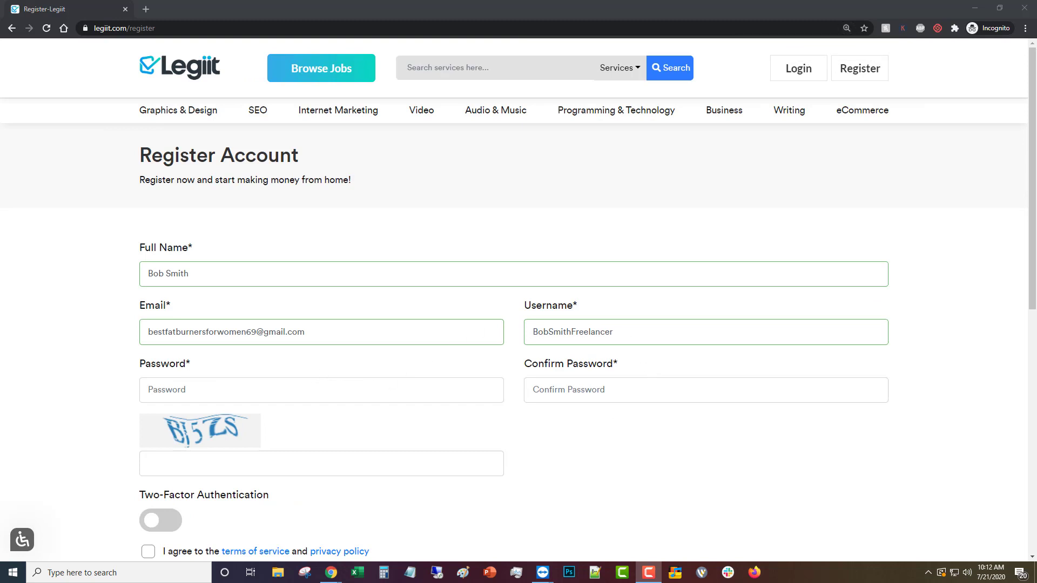
# - Enter the captcha answer, agree to the terms and privacy policy, and submit the registration
pyautogui.click(215, 467)
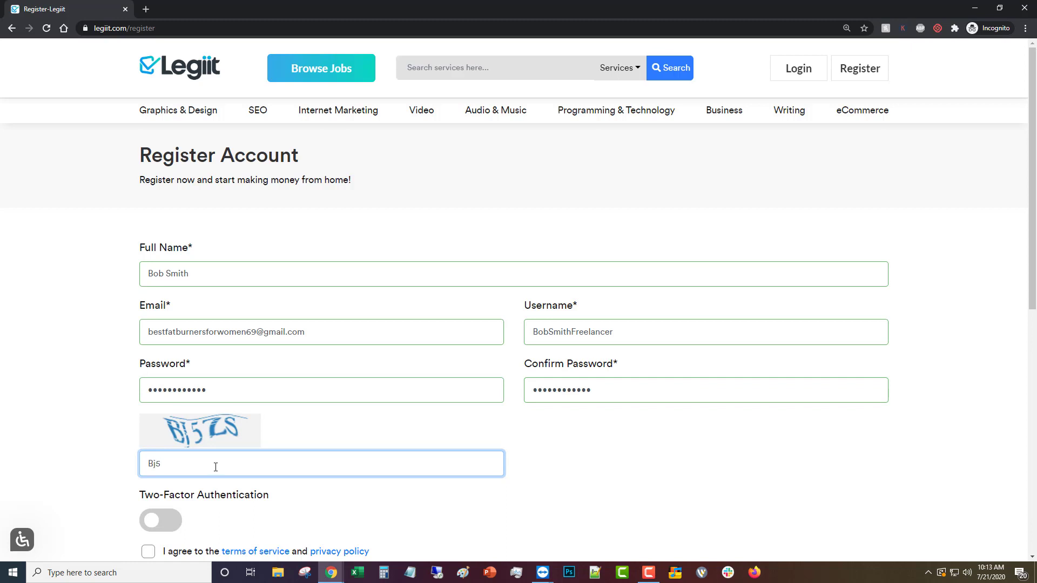
pyautogui.write('Bj5ZS')
pyautogui.scroll(-1, 204, 470)
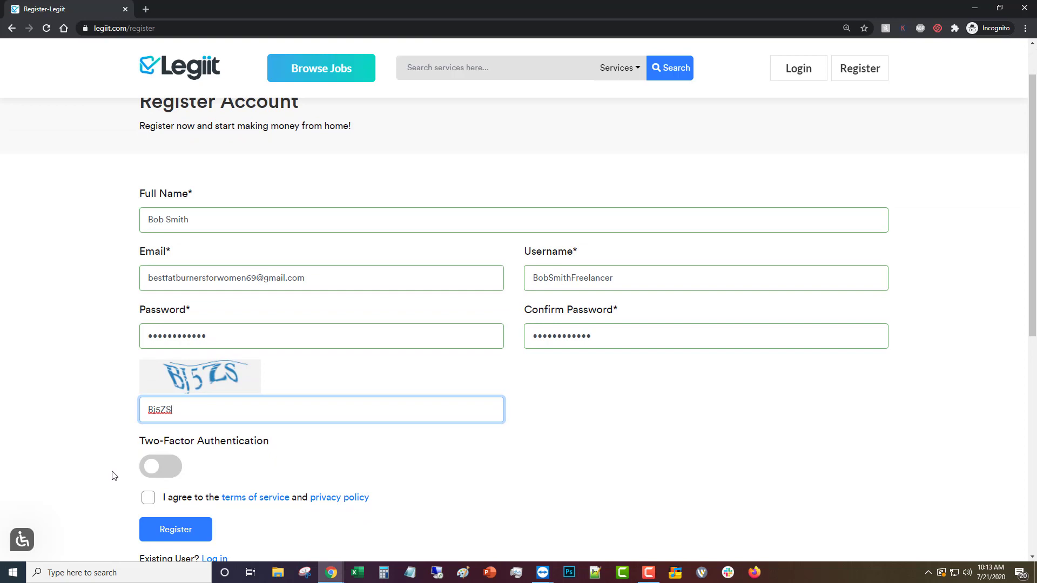
pyautogui.click(152, 503)
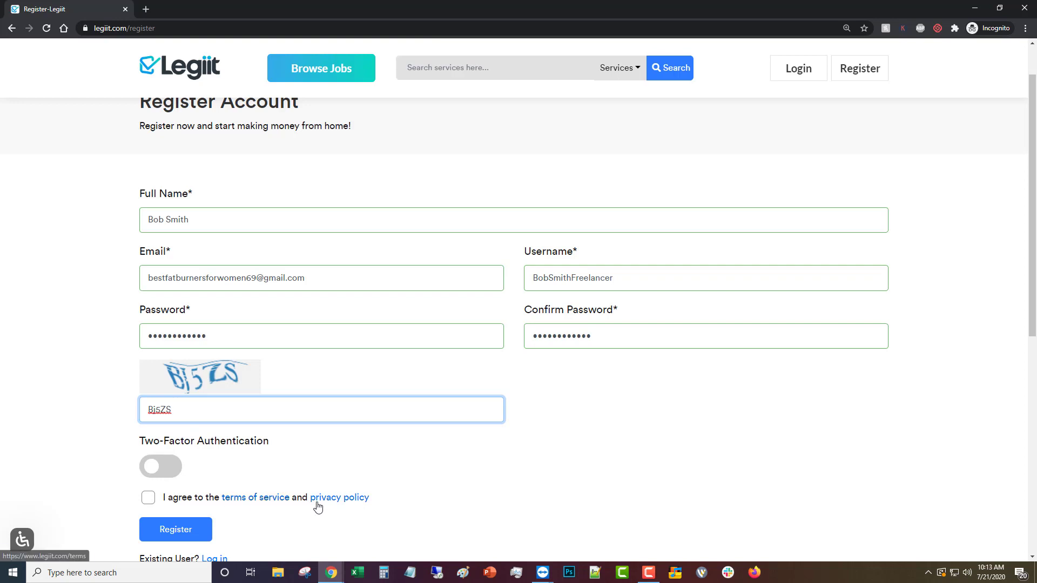
pyautogui.click(146, 497)
pyautogui.scroll(-1, 86, 469)
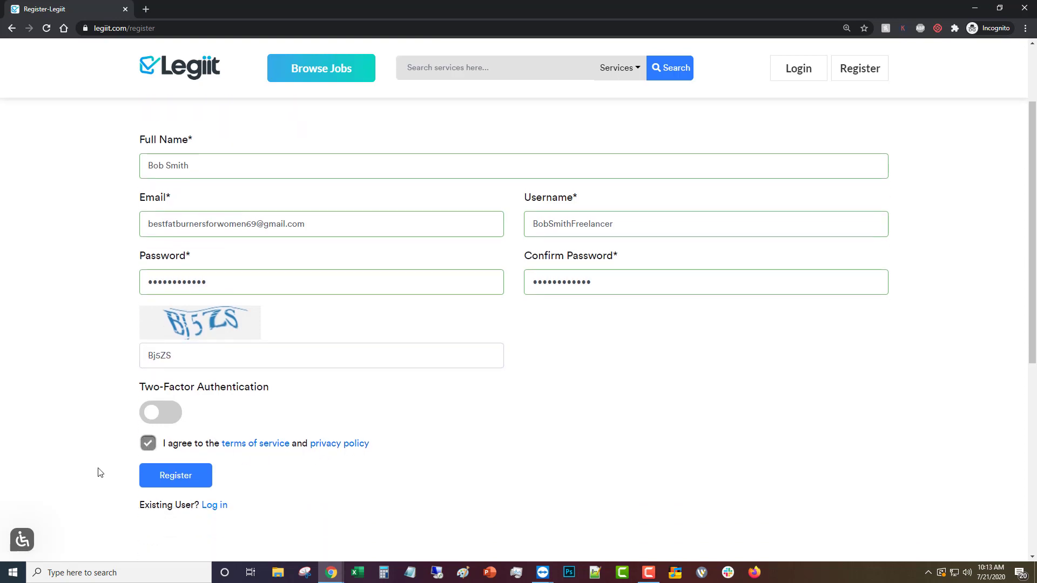
pyautogui.click(159, 482)
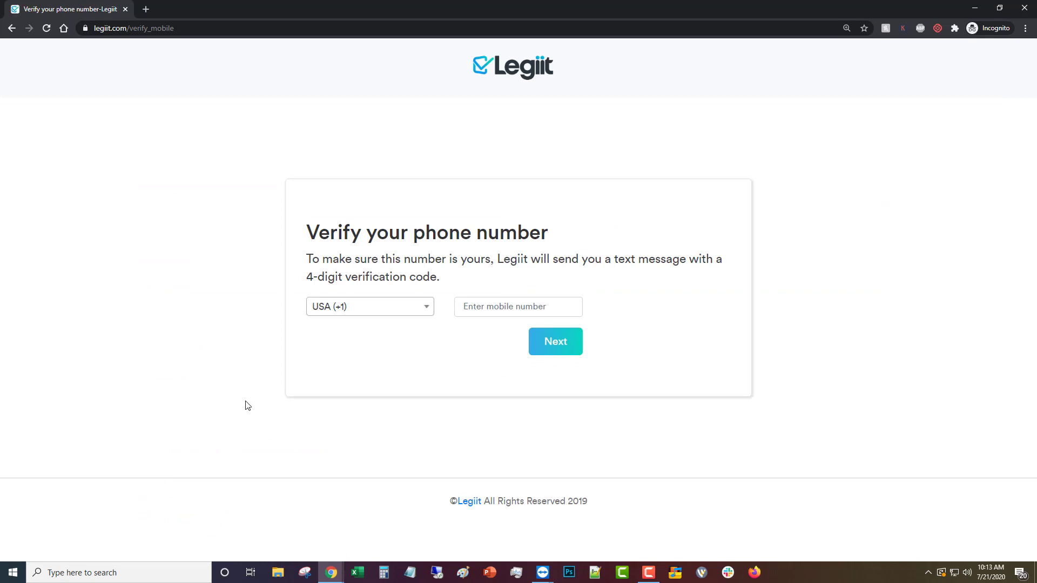
# - Enter the mobile number, request the text code, and verify it with the received code
pyautogui.click(499, 307)
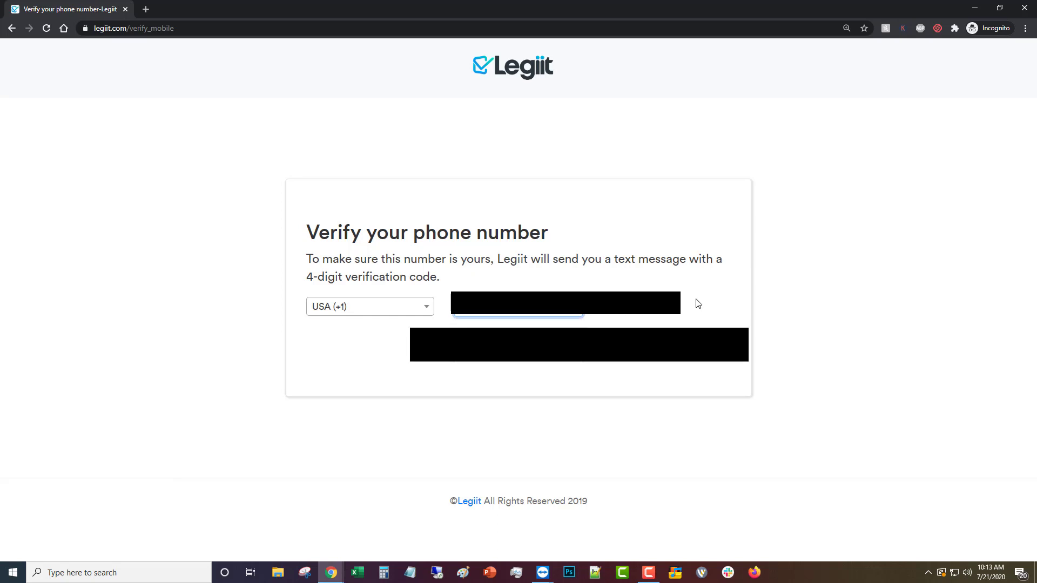
pyautogui.press('F10')
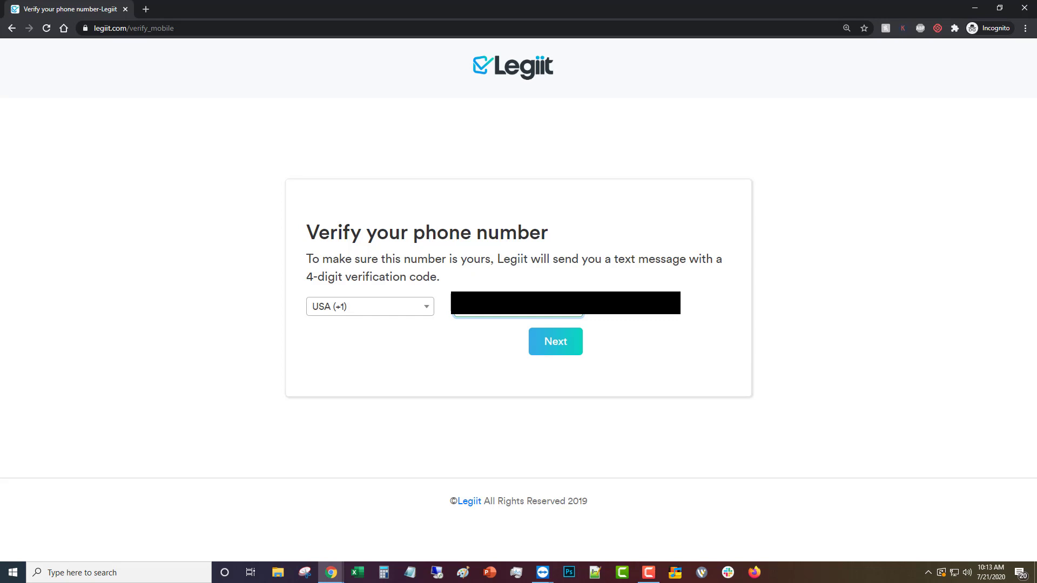
pyautogui.click(557, 344)
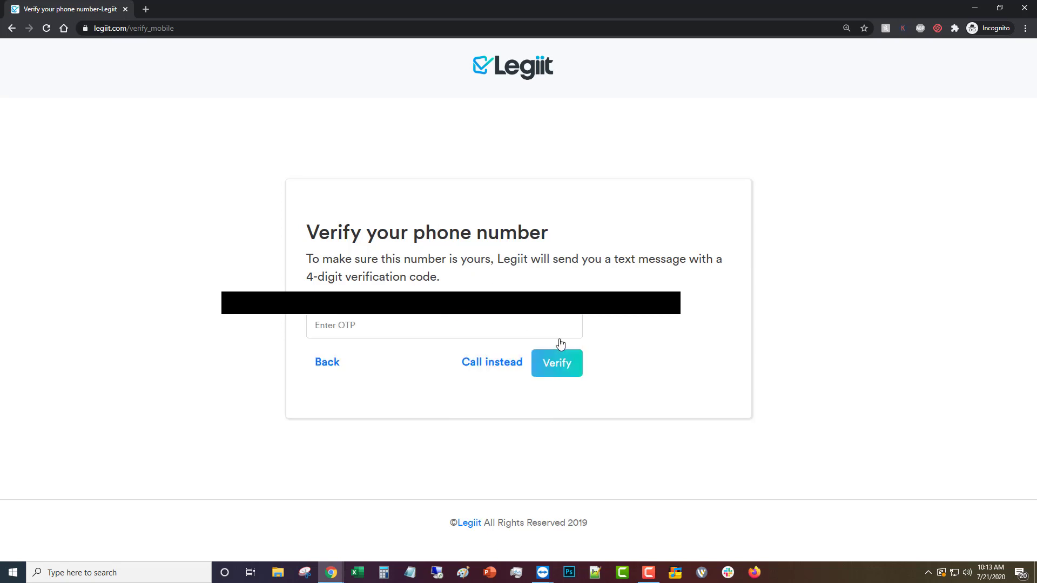
pyautogui.click(414, 327)
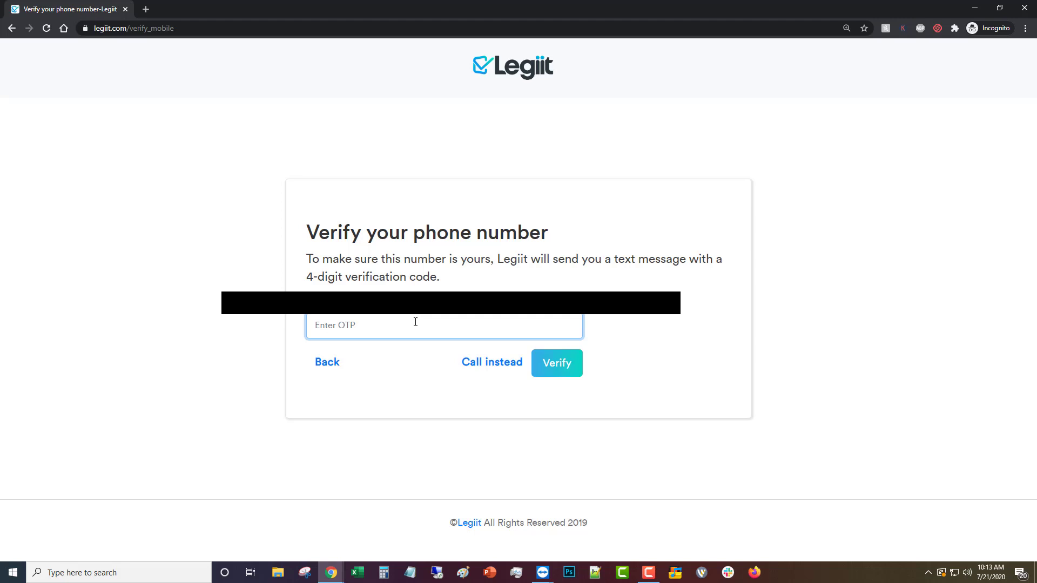
pyautogui.click(559, 376)
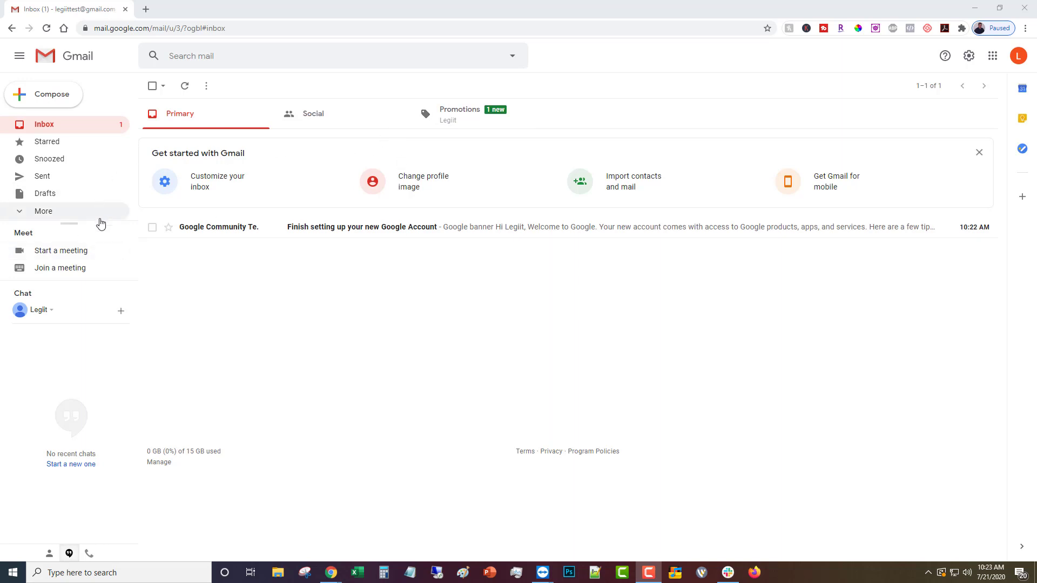
# - Move the Legiit registration email from Promotions into the Primary inbox
pyautogui.click(474, 120)
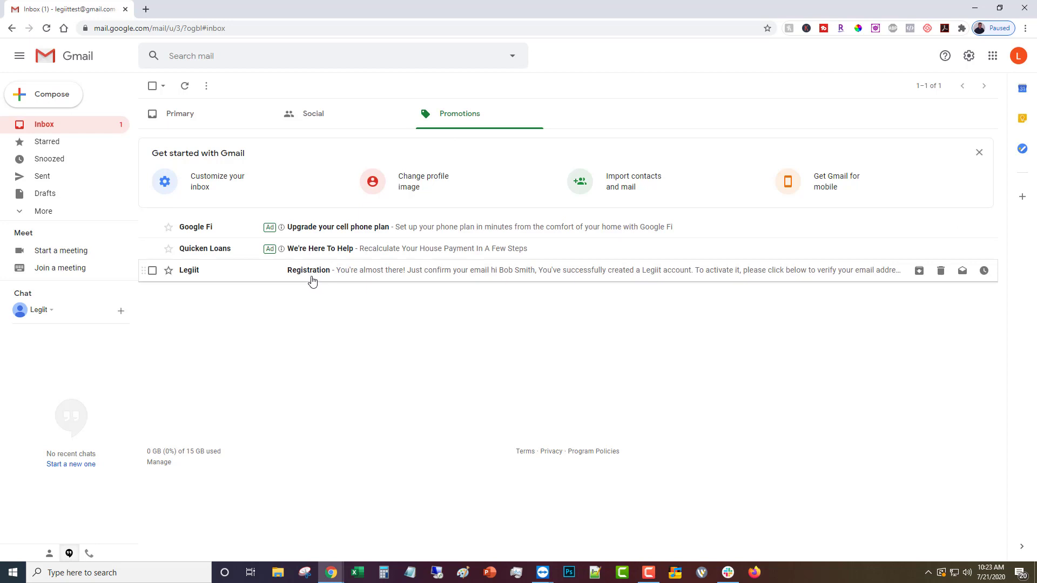
pyautogui.moveTo(312, 280); pyautogui.dragTo(179, 111)
pyautogui.click(180, 110)
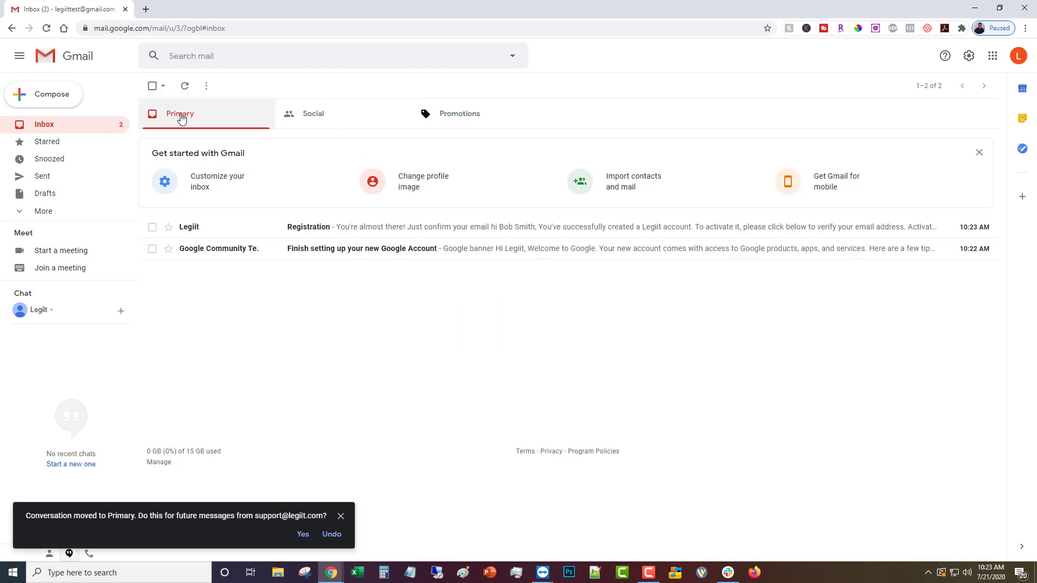
# - Open the Legiit Registration email and follow its ACTIVATE YOUR ACCOUNT link
pyautogui.click(372, 226)
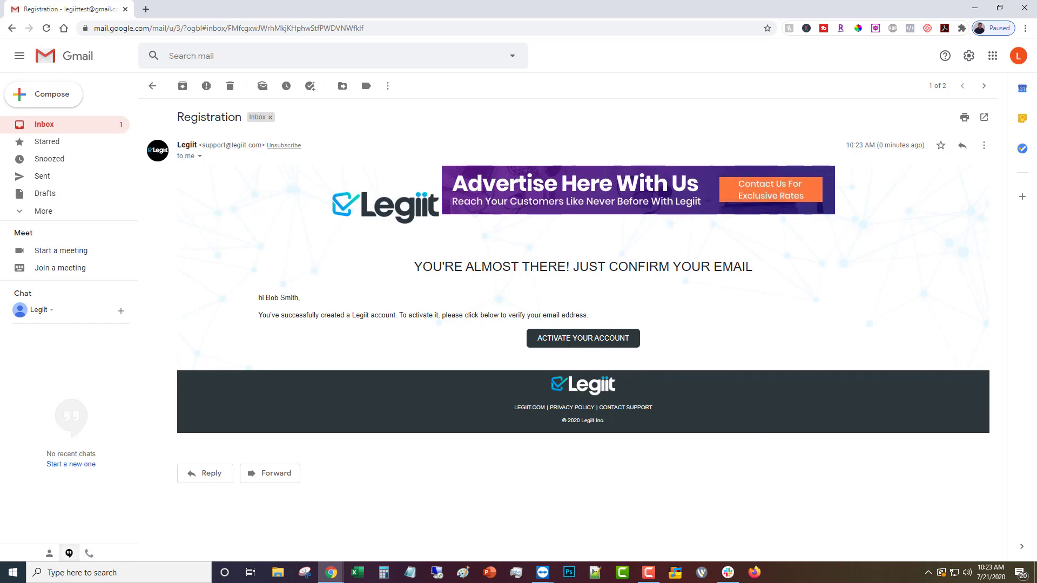
pyautogui.click(842, 428)
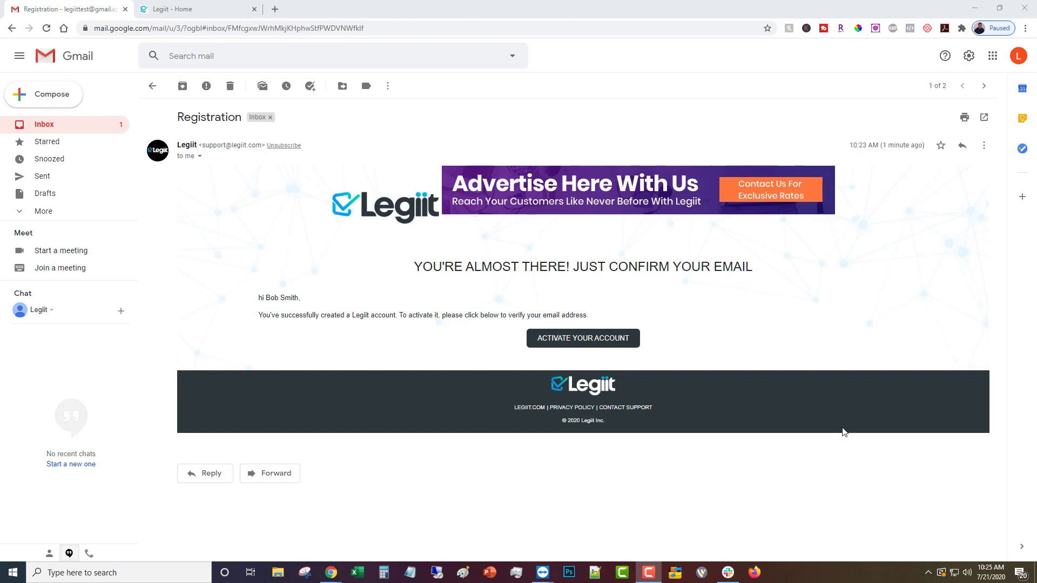
pyautogui.click(574, 340)
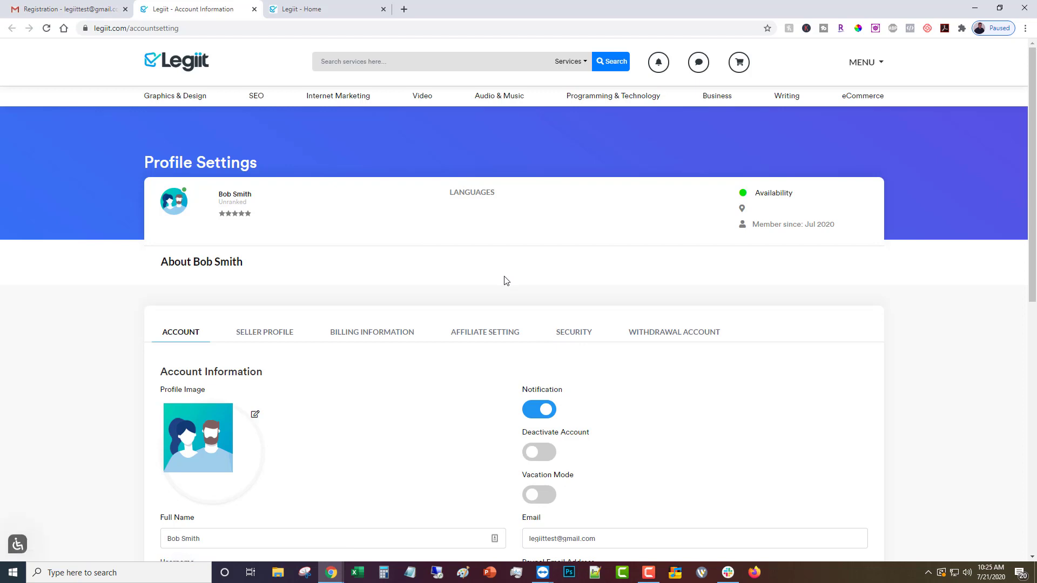
# - Look at the withdrawal account settings, then return to account information
pyautogui.scroll(-3, 506, 279)
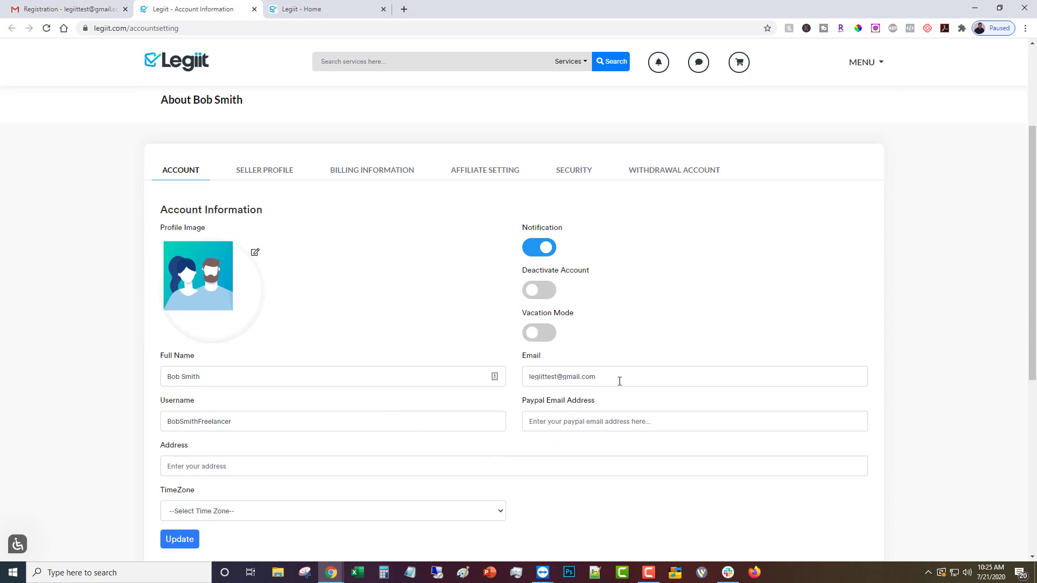
pyautogui.click(664, 182)
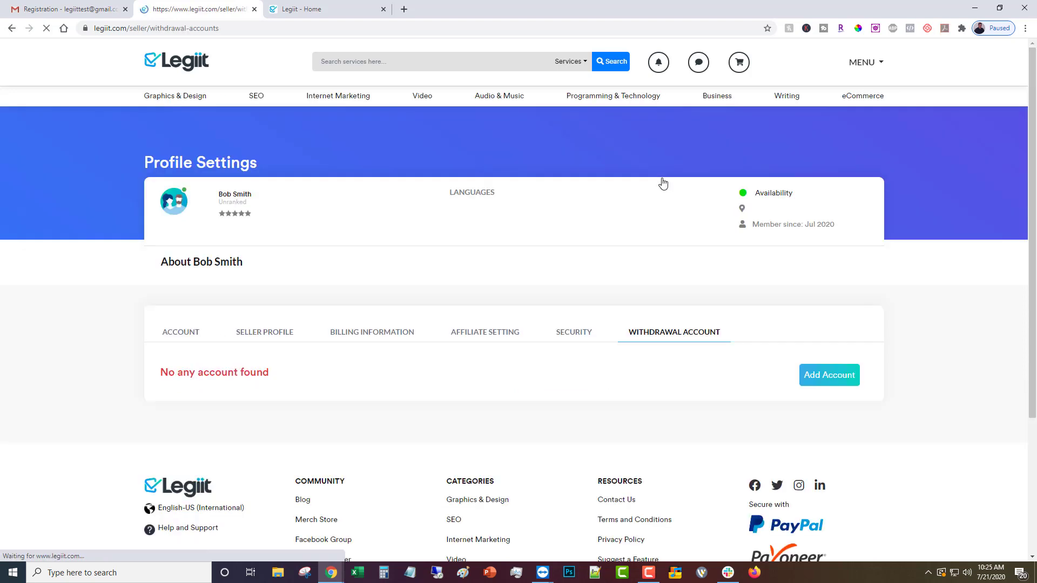
pyautogui.click(816, 380)
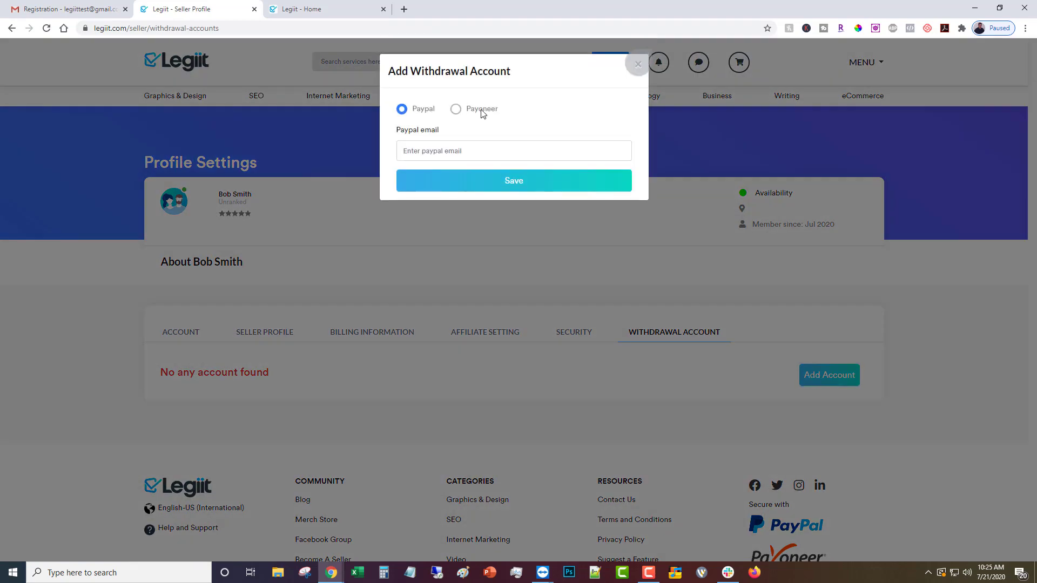
pyautogui.click(638, 64)
pyautogui.click(183, 336)
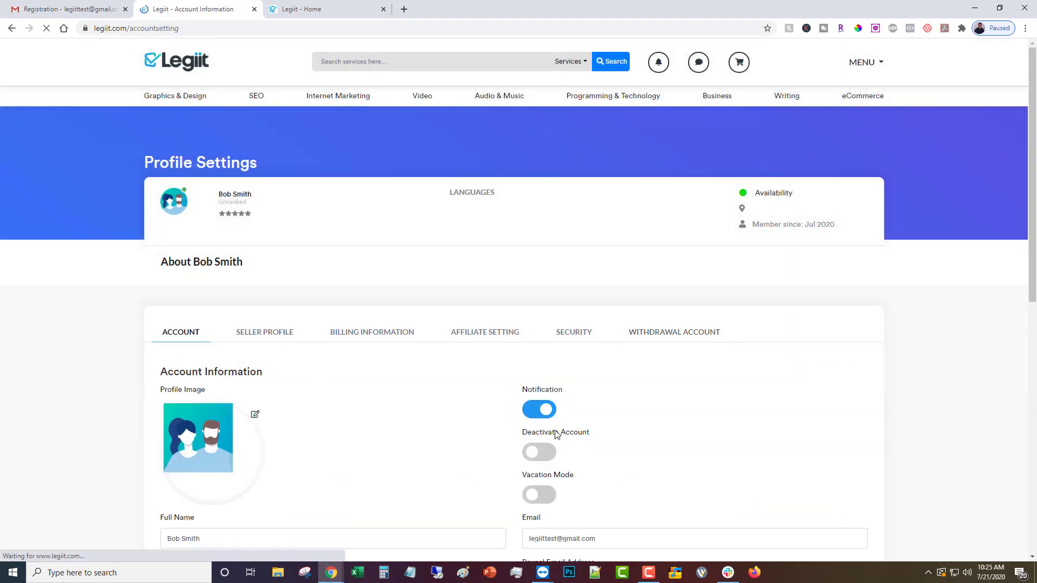
# - Copy the account email address into the Paypal Email Address field
pyautogui.scroll(-4, 556, 434)
pyautogui.tripleClick(584, 323)
pyautogui.rightClick(584, 327)
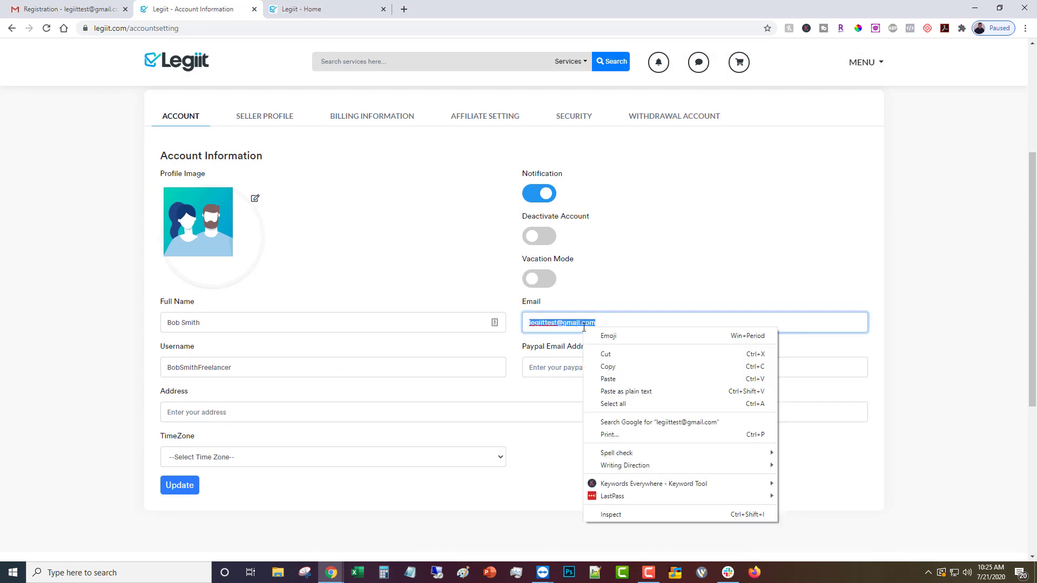
pyautogui.click(608, 367)
pyautogui.click(565, 369)
pyautogui.rightClick(565, 369)
pyautogui.click(586, 266)
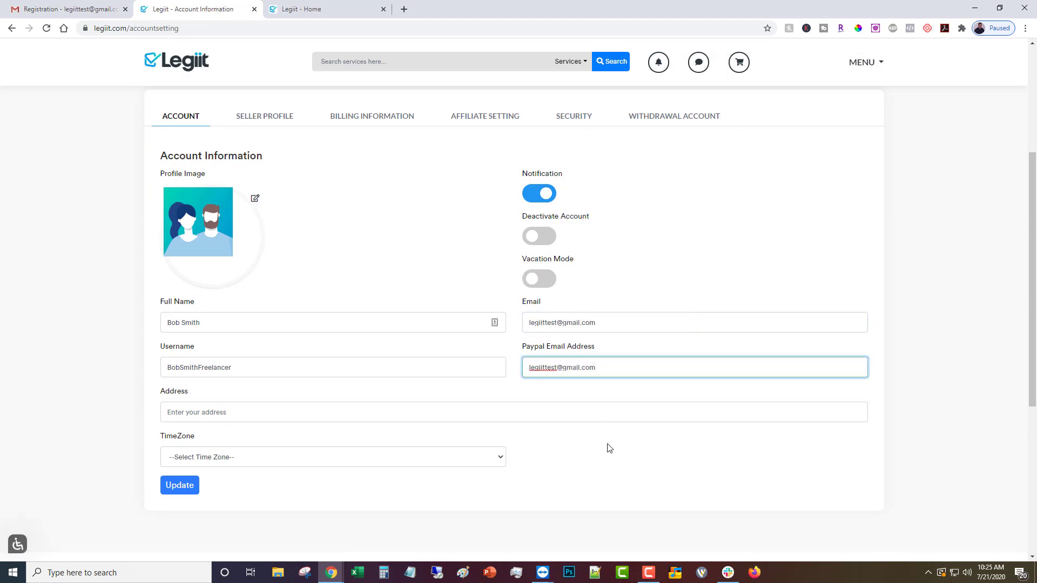
# - Fill the address from the saved entry and set the time zone to America/New_York
pyautogui.click(393, 413)
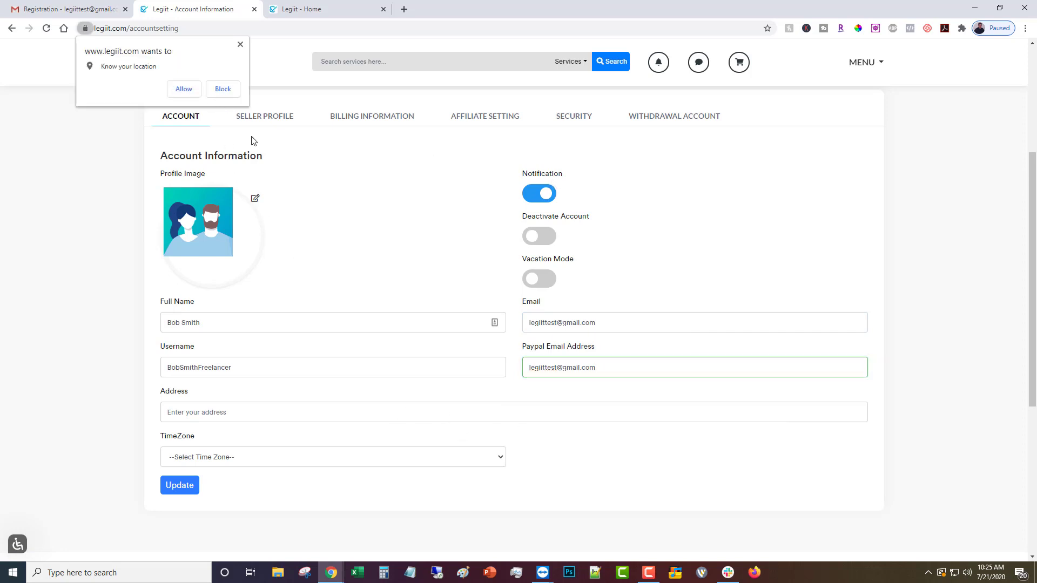
pyautogui.click(174, 91)
pyautogui.click(292, 411)
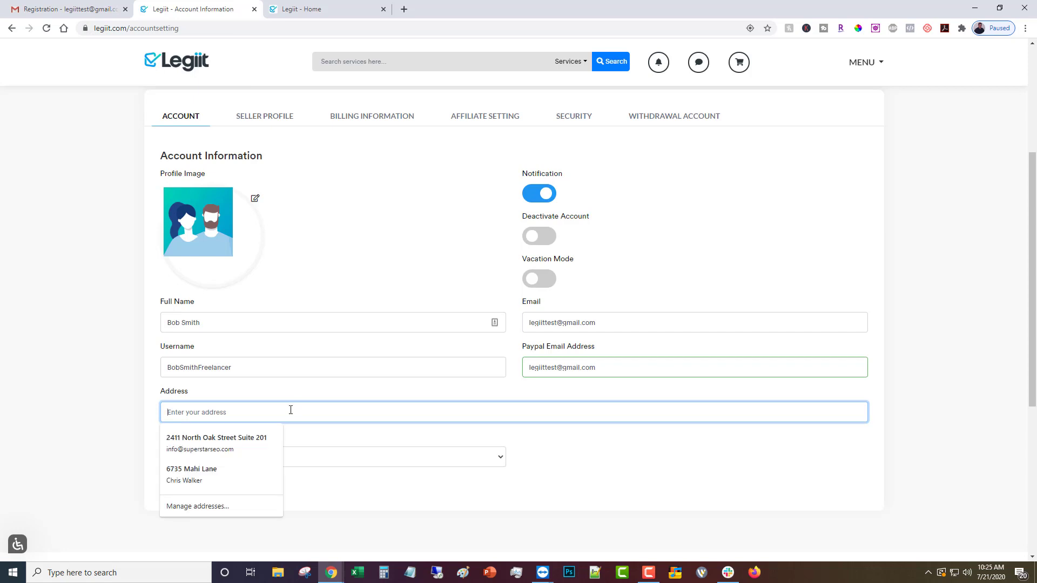
pyautogui.click(251, 440)
pyautogui.click(270, 458)
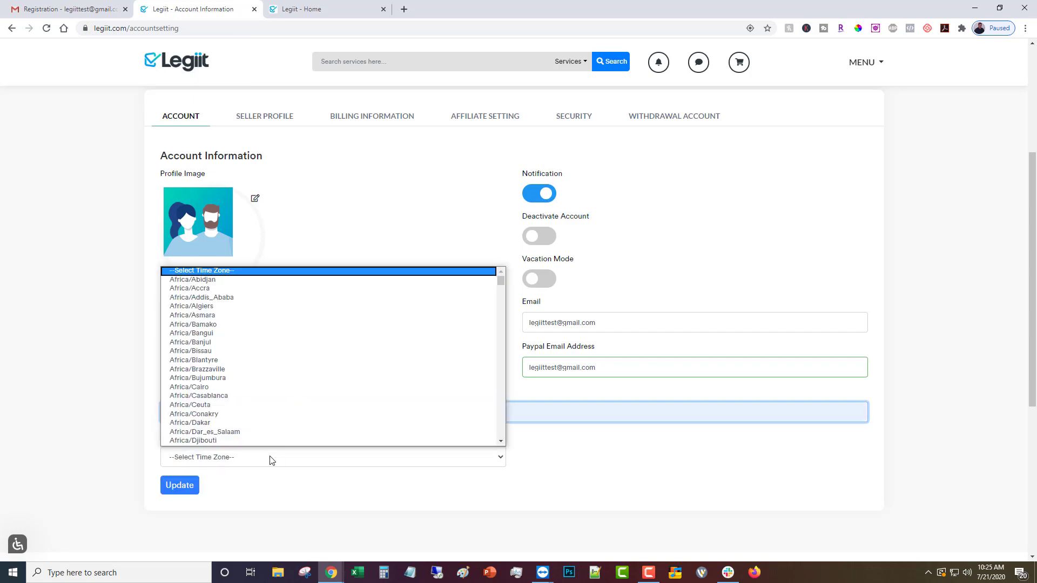
pyautogui.scroll(-20, 354, 382)
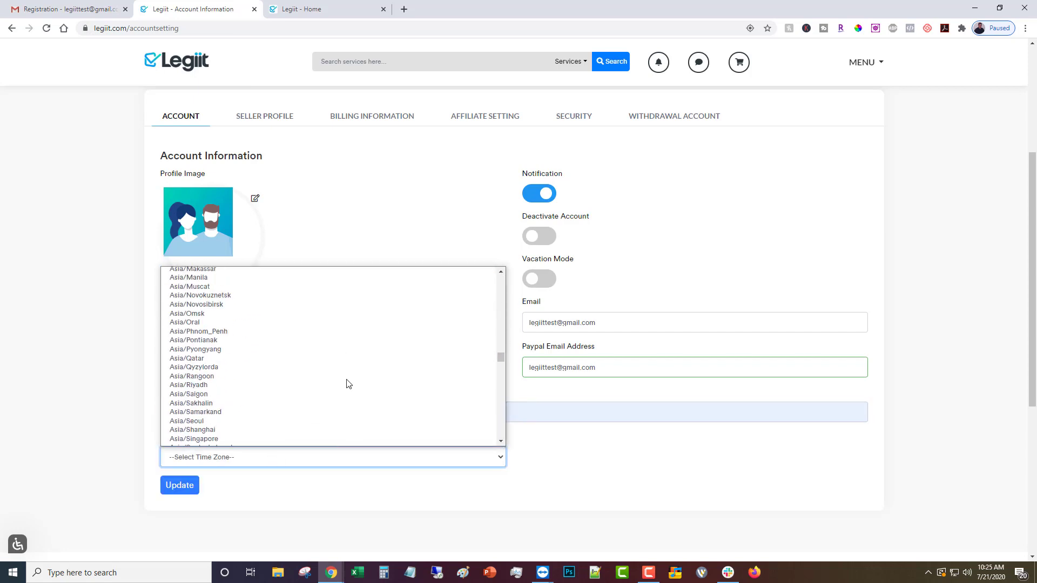
pyautogui.scroll(3, 347, 382)
pyautogui.scroll(5, 350, 384)
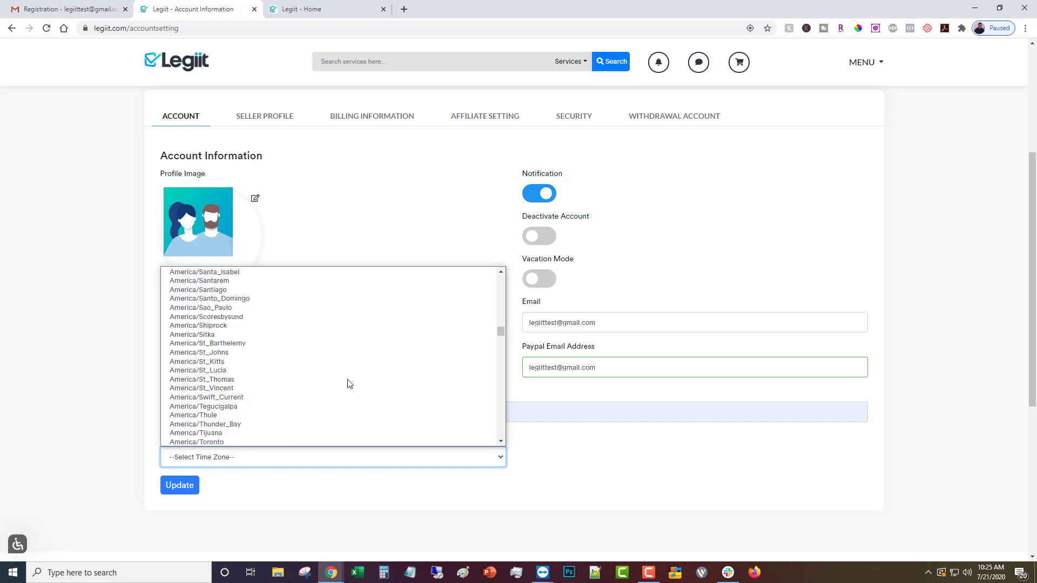
pyautogui.scroll(10, 347, 383)
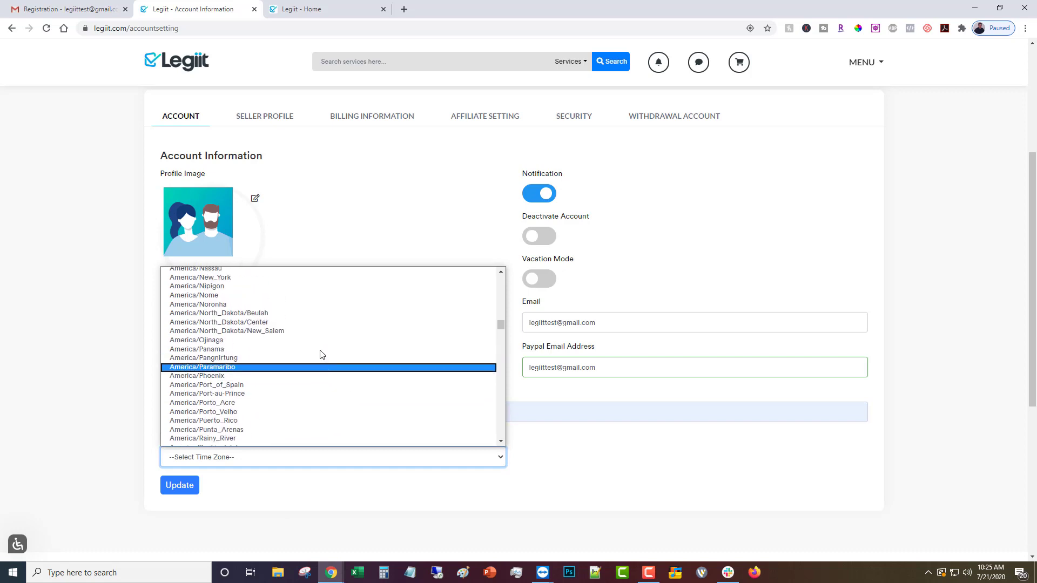
pyautogui.scroll(3, 323, 355)
pyautogui.click(242, 383)
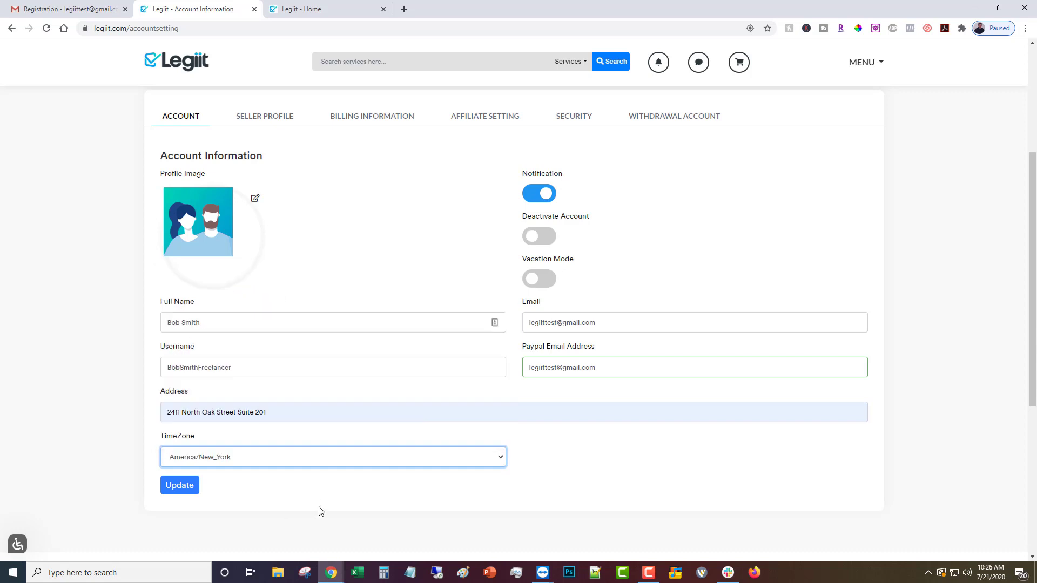
# - Save the account details and start creating a new service from Services
pyautogui.click(173, 486)
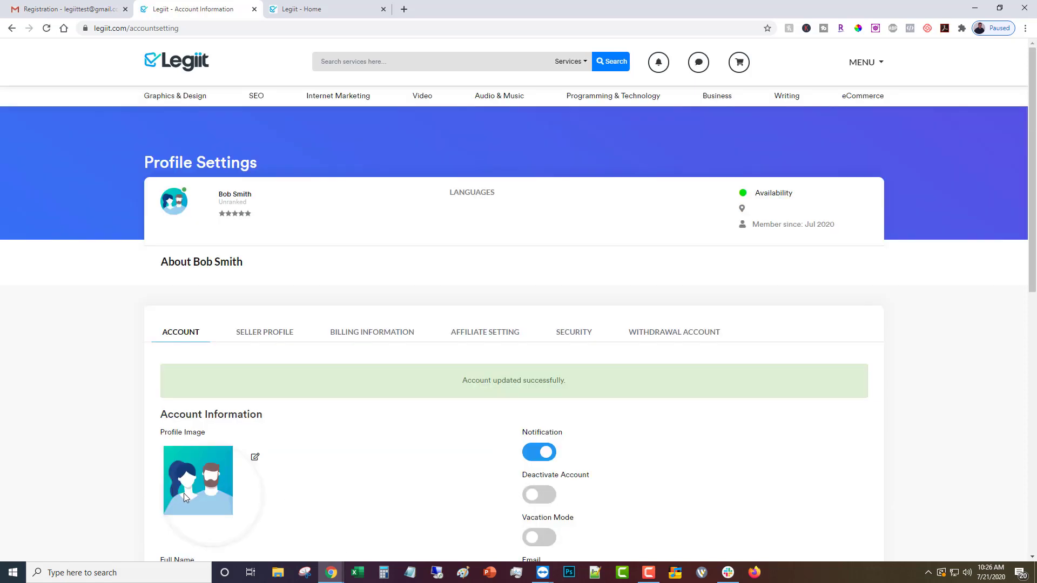
pyautogui.click(864, 64)
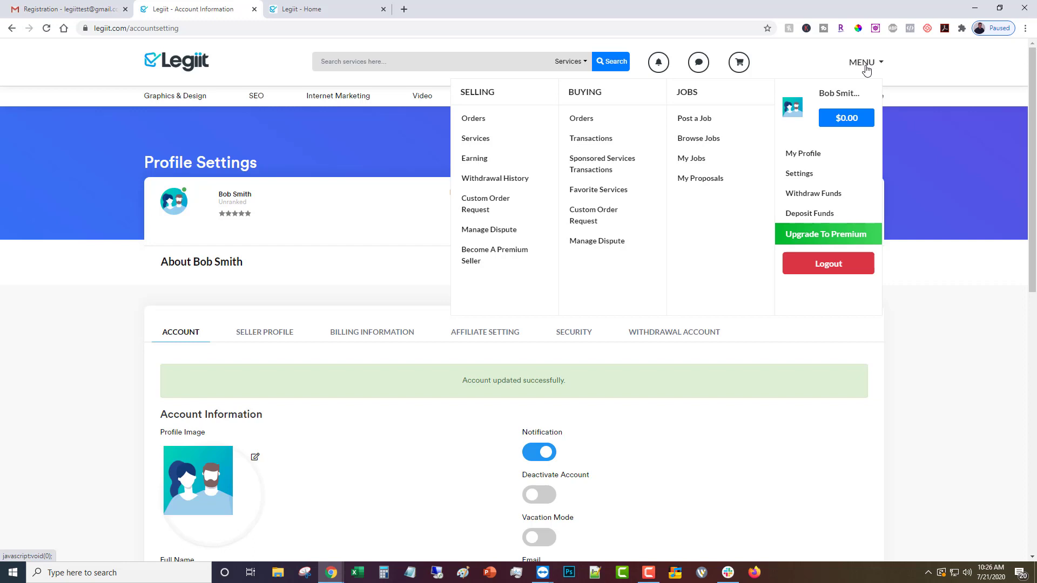
pyautogui.click(508, 140)
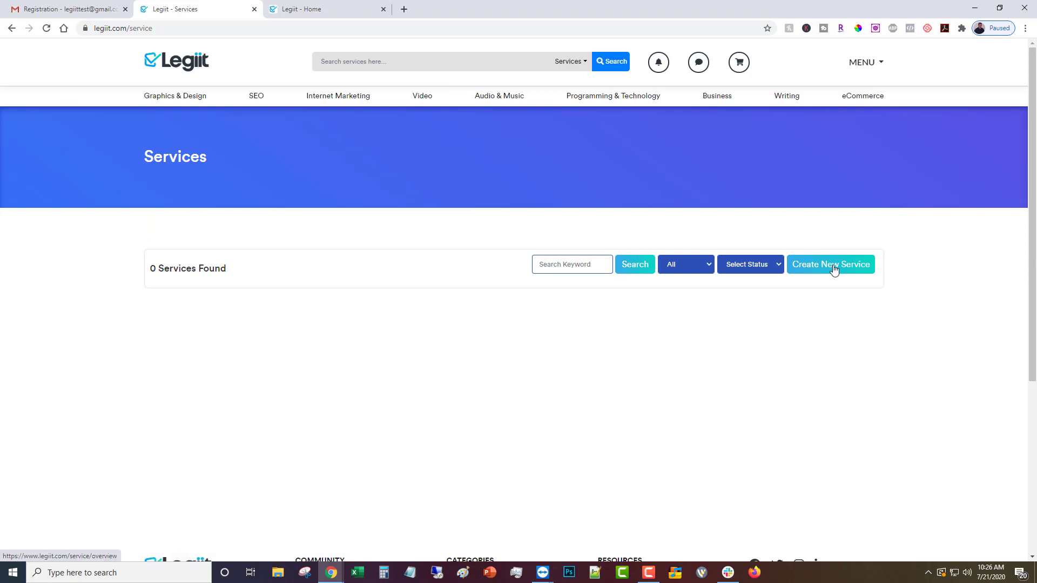
pyautogui.click(838, 269)
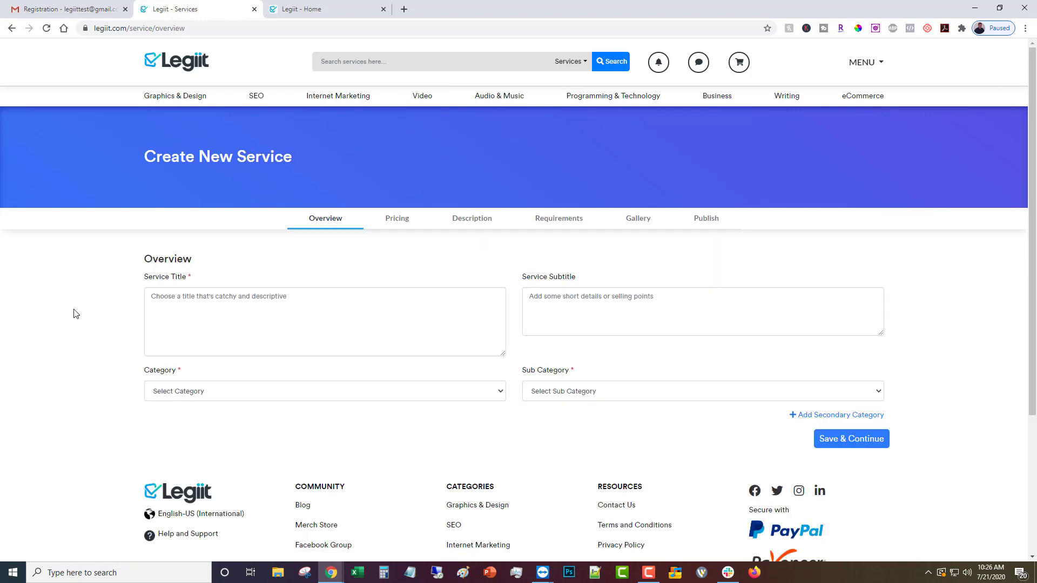
# - Title the service 'Create An Awesome SEO Plan' with a subtitle beginning 'Monthly SEO Plan For Yo'
pyautogui.click(207, 300)
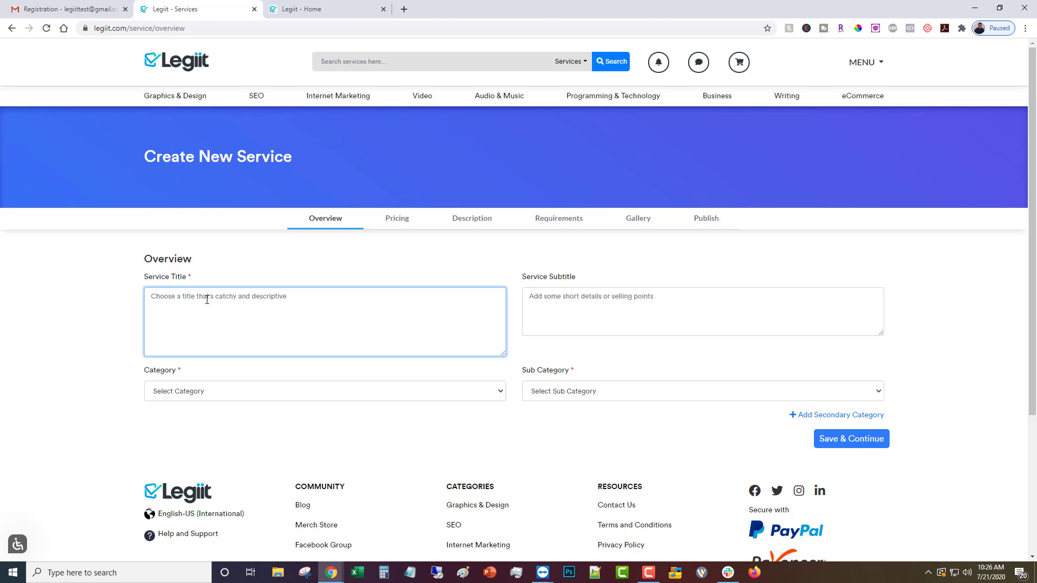
pyautogui.write('Create An ')
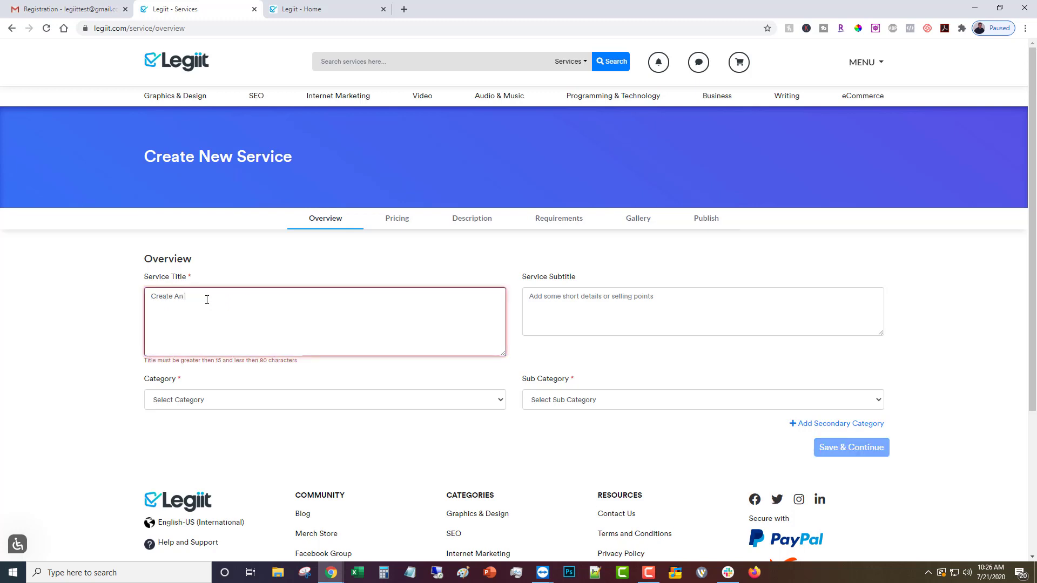
pyautogui.write('Awesome SEO Plan')
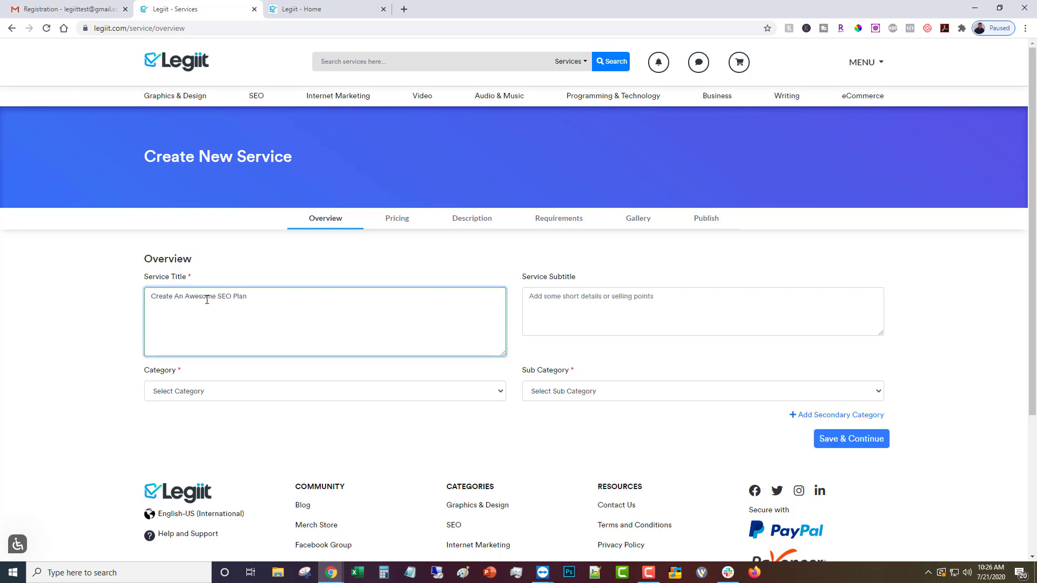
pyautogui.press('Tab')
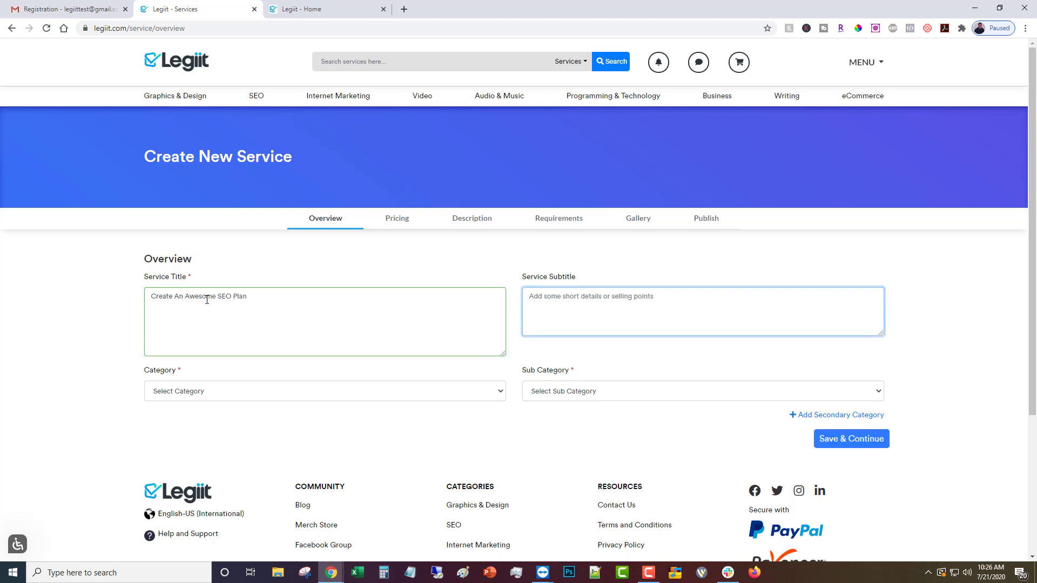
pyautogui.write('Monthly SEO Plan For Your Site')
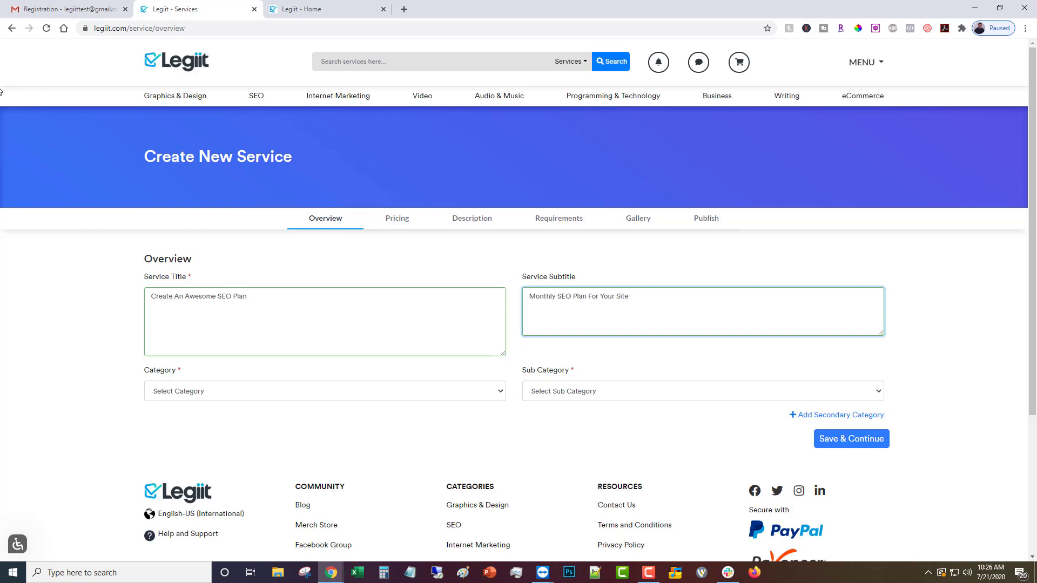
pyautogui.hotkey('ctrl', '+')
pyautogui.hotkey('ctrl', '+')
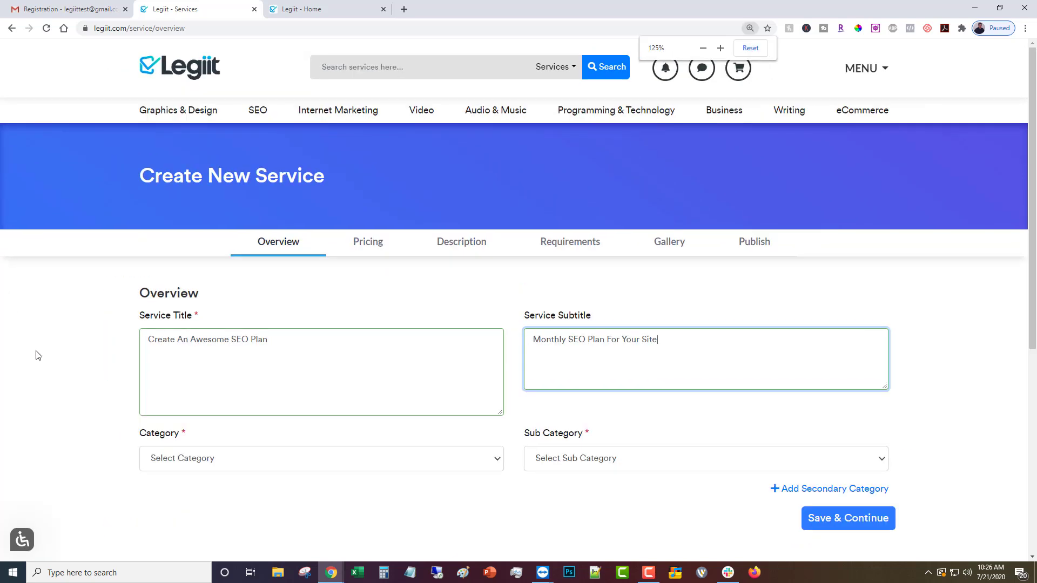
pyautogui.hotkey('ctrl', '+')
pyautogui.scroll(-2, 54, 346)
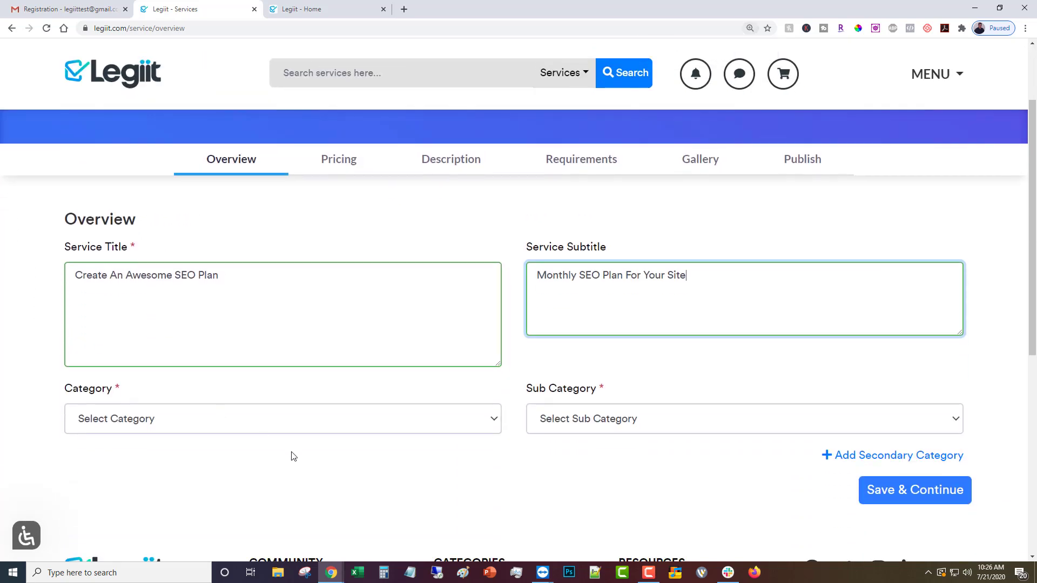
# - Set the service category to SEO with sub category On-Site Optimization
pyautogui.click(338, 426)
pyautogui.click(130, 300)
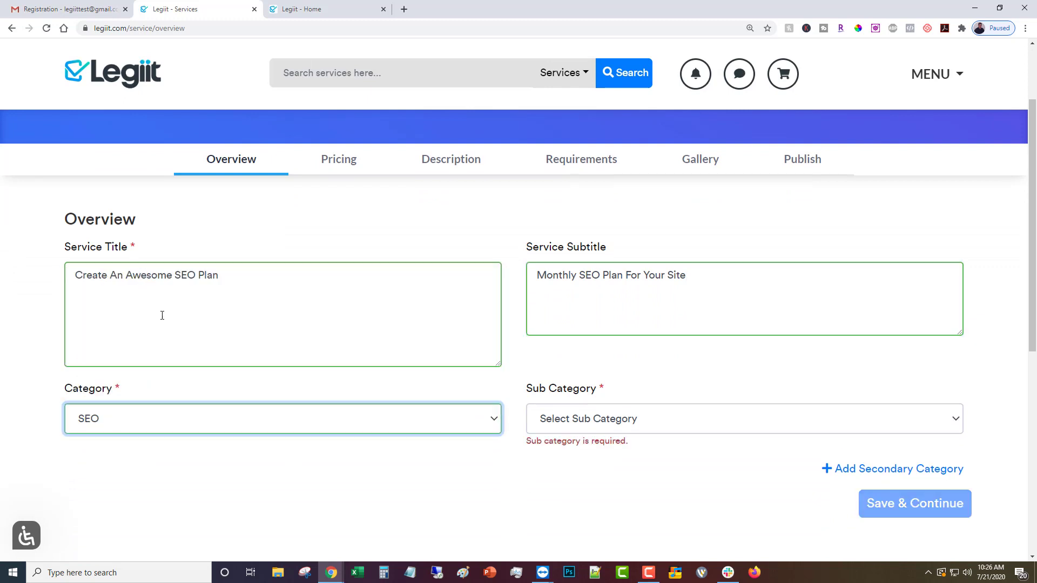
pyautogui.click(583, 422)
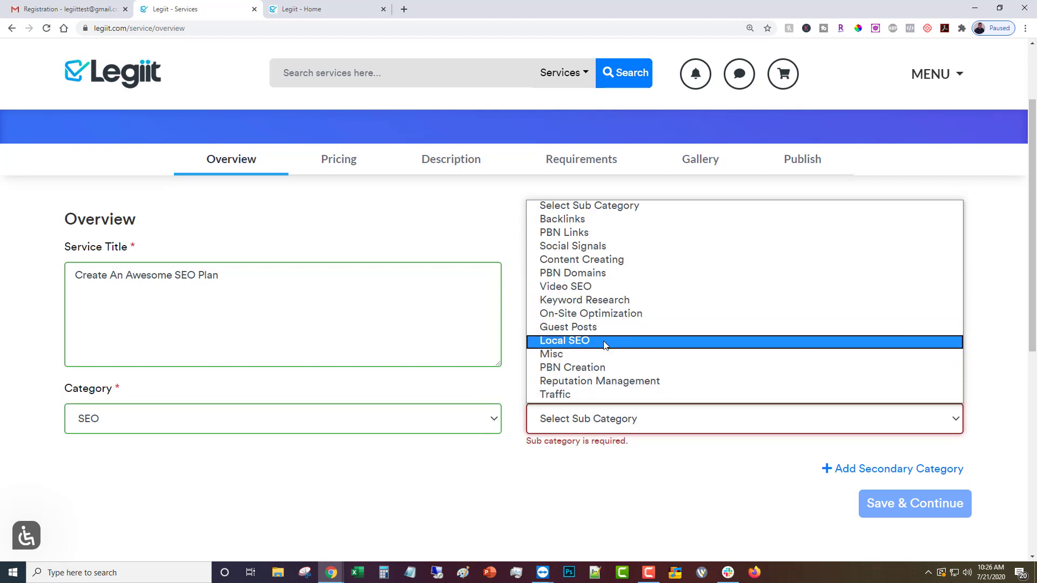
pyautogui.click(619, 317)
# - Add SEO / Misc as a secondary category and save the overview
pyautogui.click(849, 456)
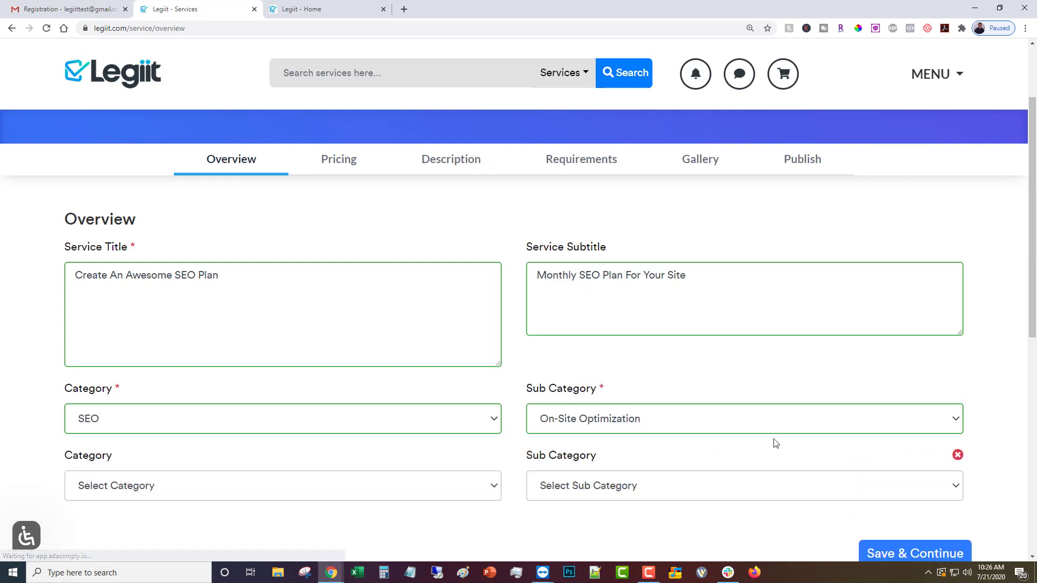
pyautogui.click(185, 491)
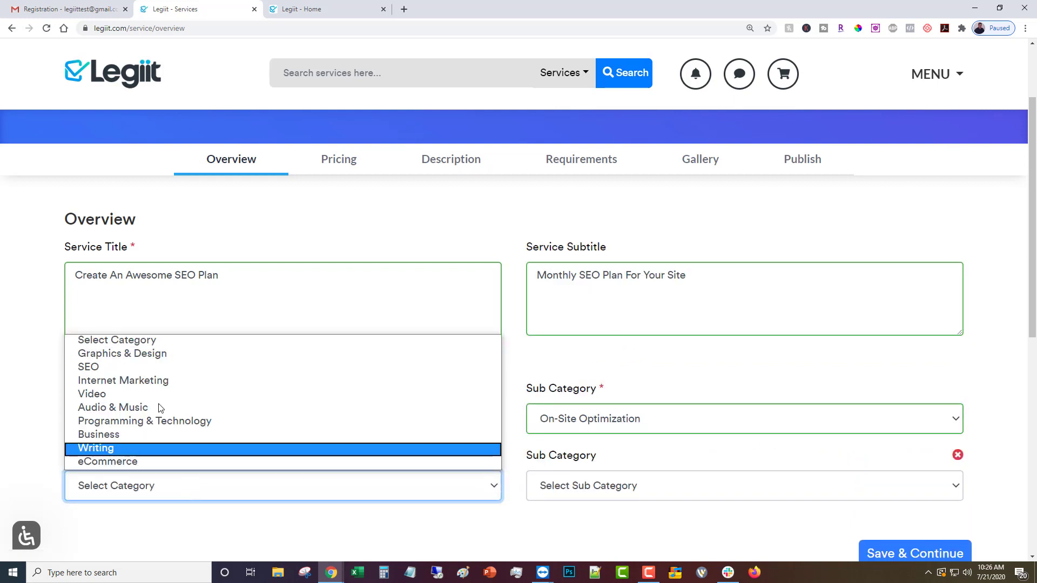
pyautogui.click(136, 373)
pyautogui.click(579, 486)
pyautogui.click(569, 419)
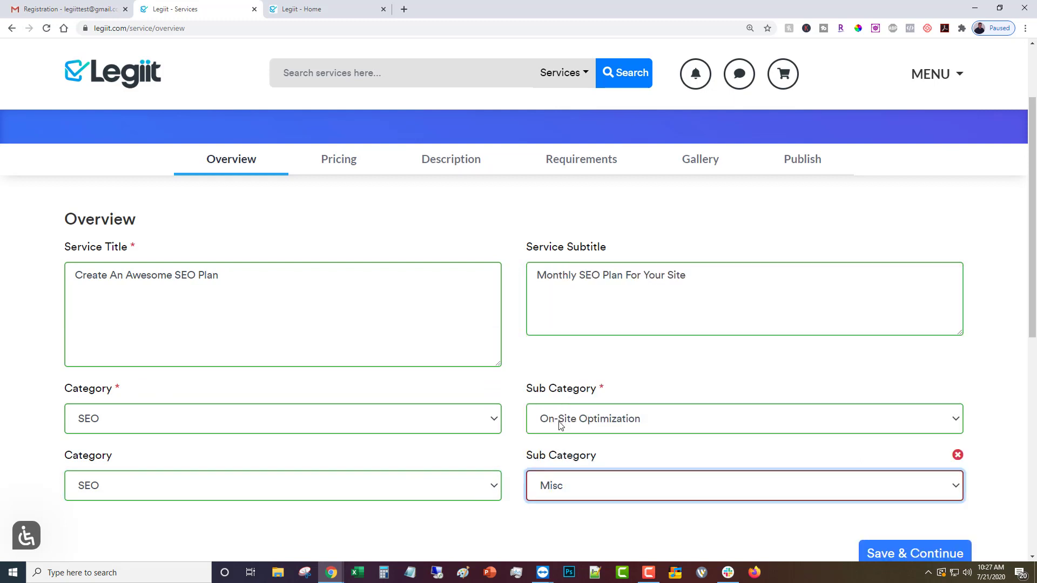
pyautogui.scroll(-1, 569, 439)
pyautogui.click(867, 503)
# - Keep a single package and name it 'Basic SEO Plan', described as a basic monthly SEO plan
pyautogui.scroll(-3, 308, 416)
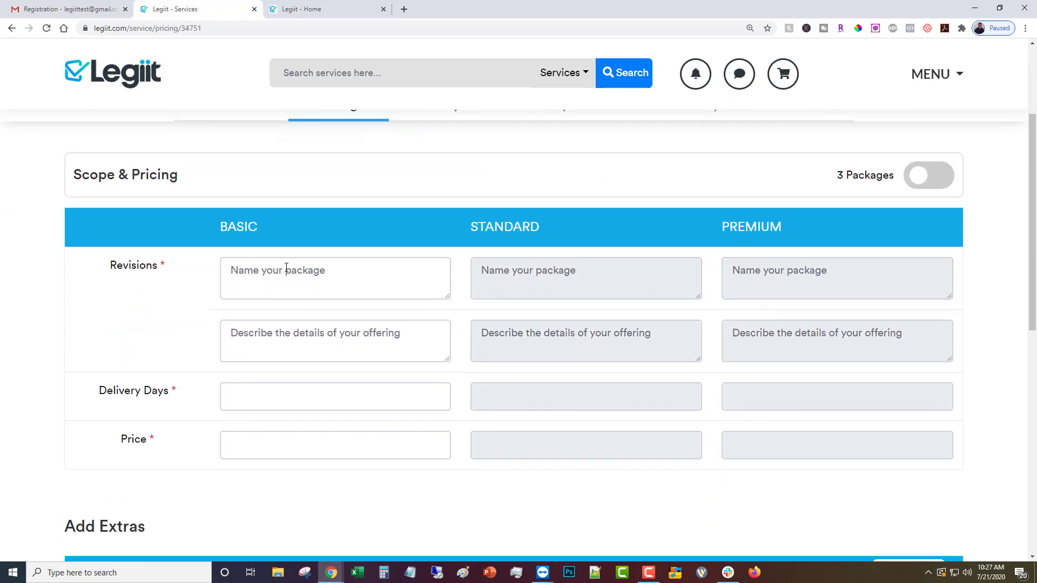
pyautogui.click(920, 176)
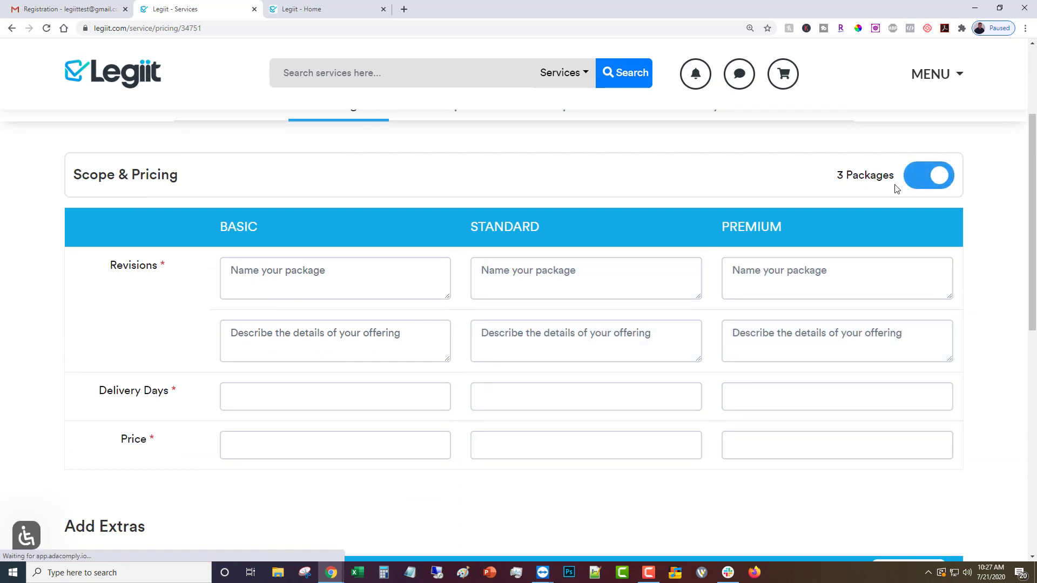
pyautogui.click(938, 180)
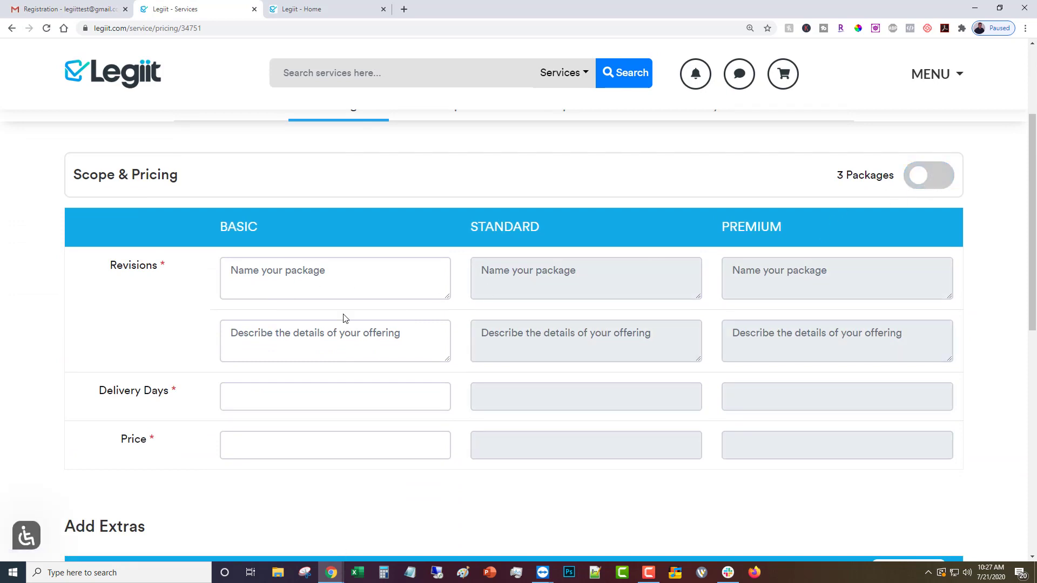
pyautogui.click(299, 282)
pyautogui.write('Bas')
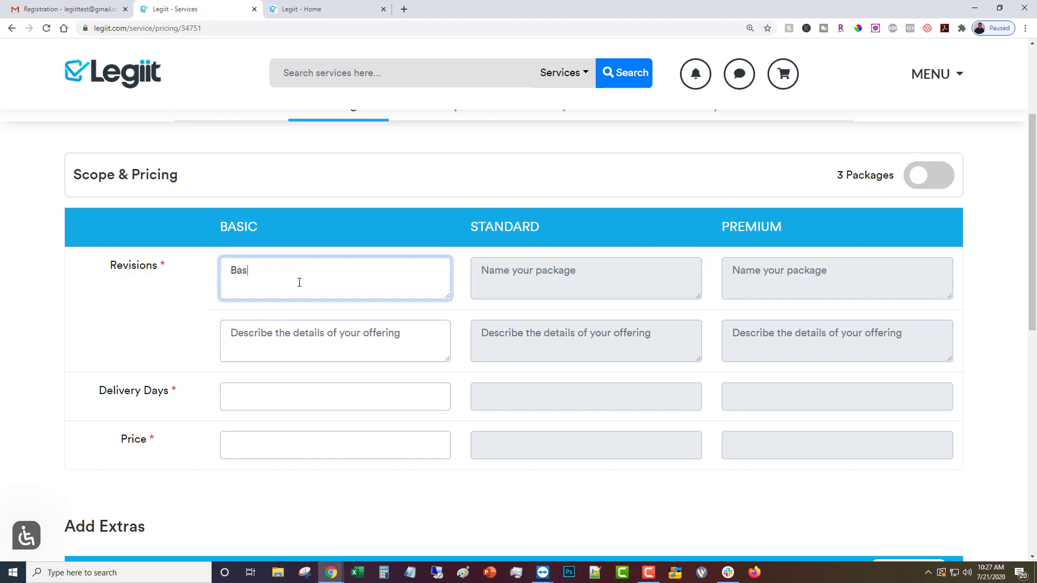
pyautogui.write('ic SEO Plan')
pyautogui.press('Tab')
pyautogui.write('Th')
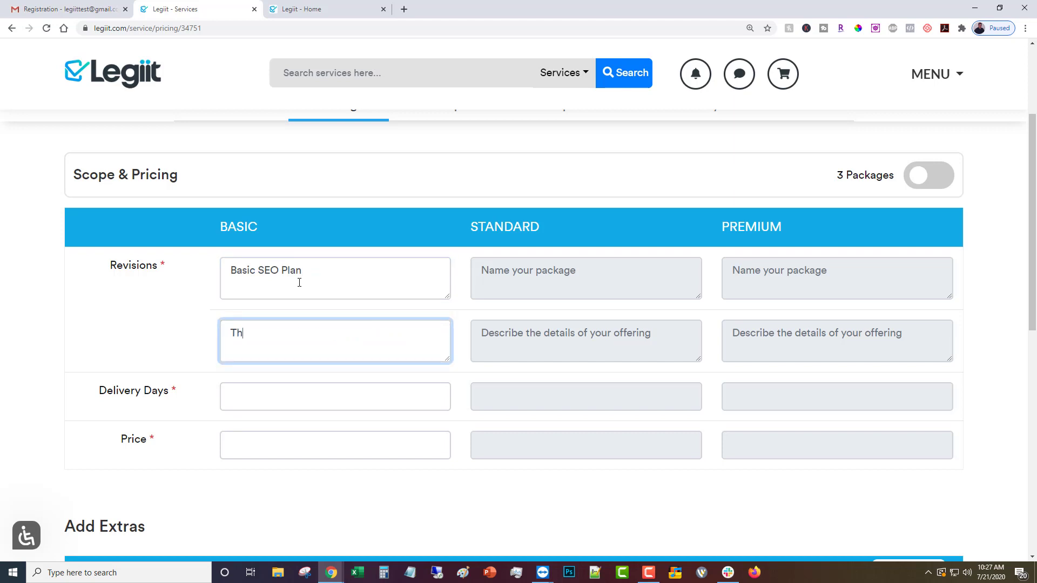
pyautogui.write('is is a basic monthly SEO Plan')
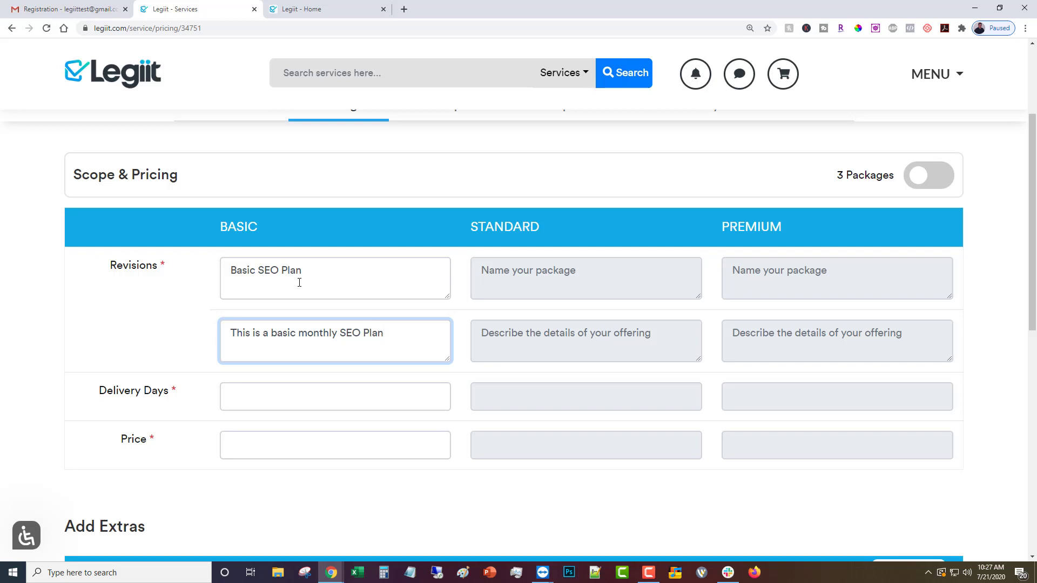
# - Set the Basic package delivery to 21 days and clear the price field
pyautogui.press('Tab')
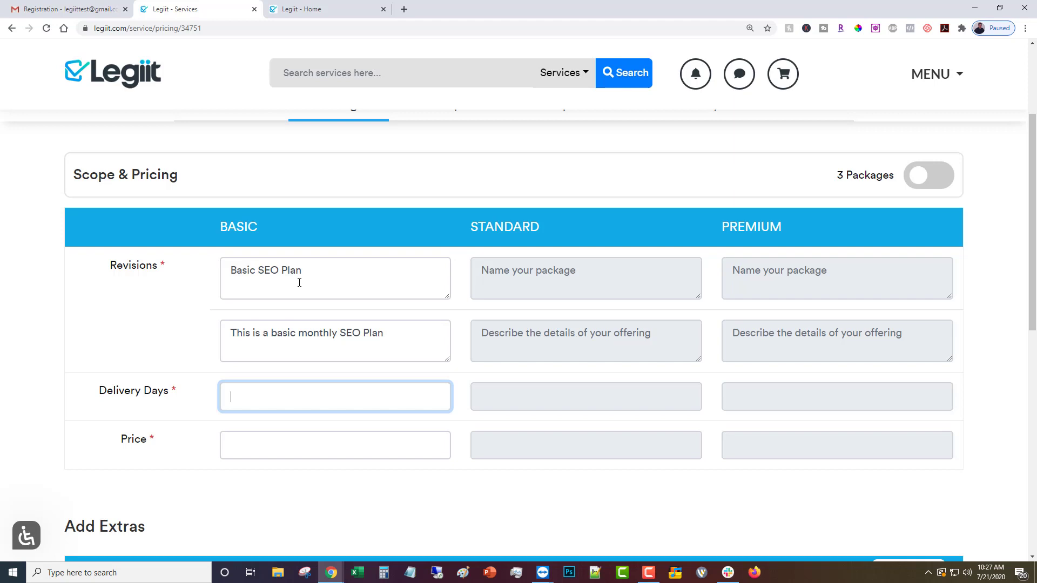
pyautogui.write('21')
pyautogui.press('Tab')
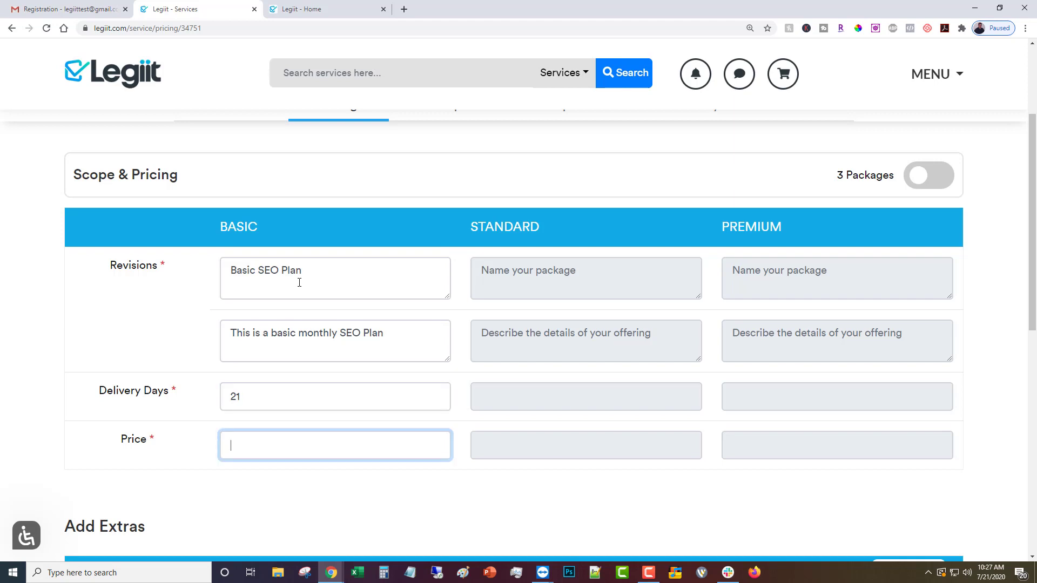
pyautogui.write('20')
pyautogui.doubleClick(227, 445)
pyautogui.write('5')
pyautogui.press('BackSpace')
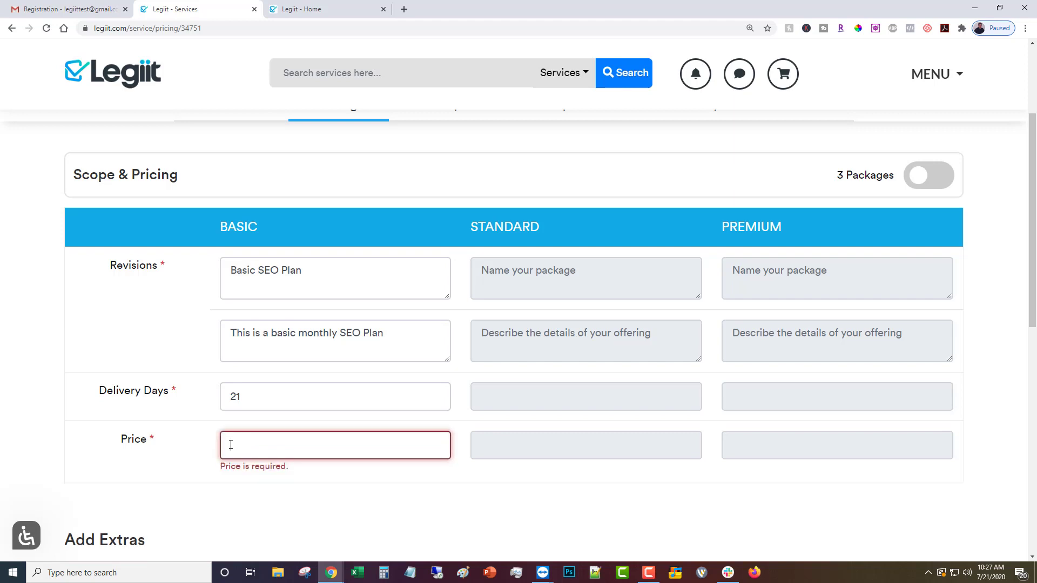
# - Enter Basic price 20 and start an extra 'A Second SEO Plan' described 'Another Website SEO Plan'
pyautogui.write('20')
pyautogui.scroll(-4, 222, 448)
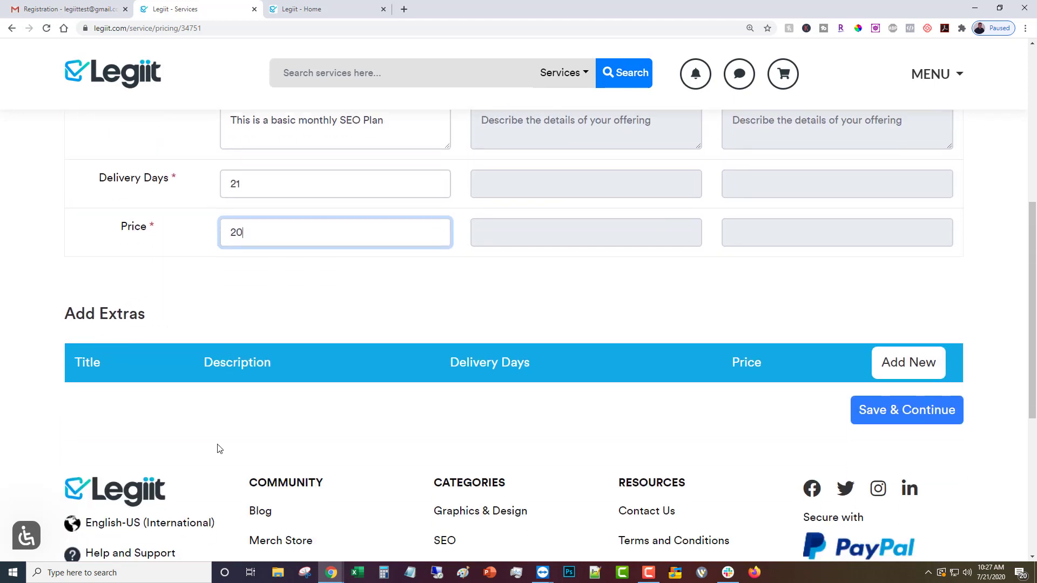
pyautogui.click(899, 370)
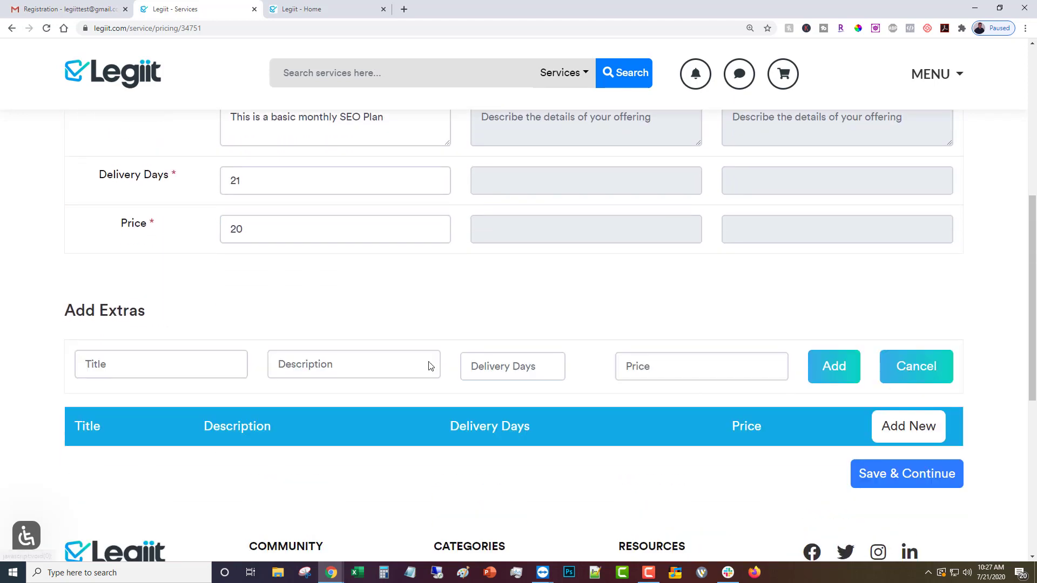
pyautogui.click(149, 366)
pyautogui.write('A Second SEO Plan')
pyautogui.press('Tab')
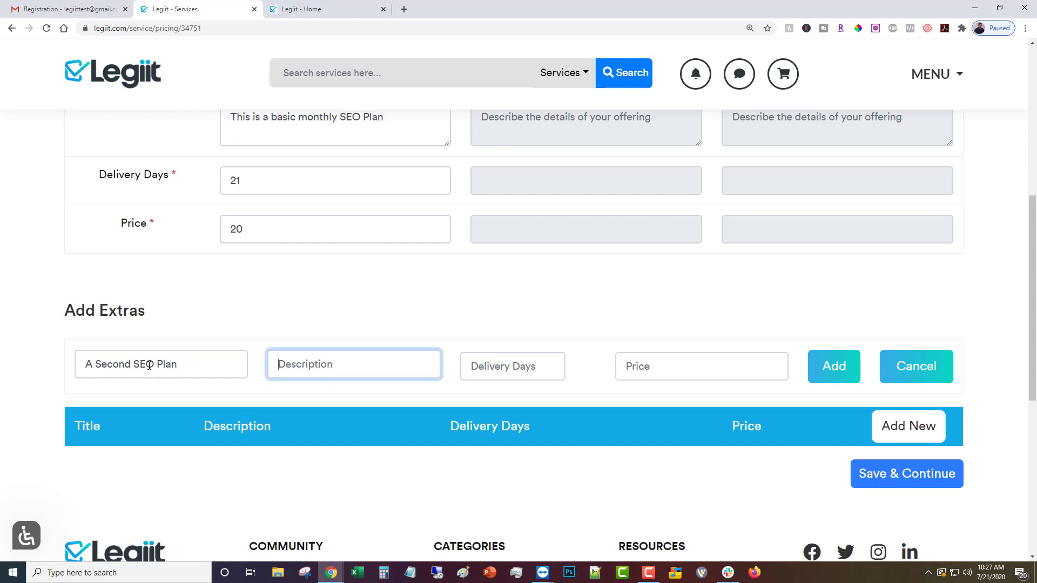
pyautogui.write('Another Website SEO P')
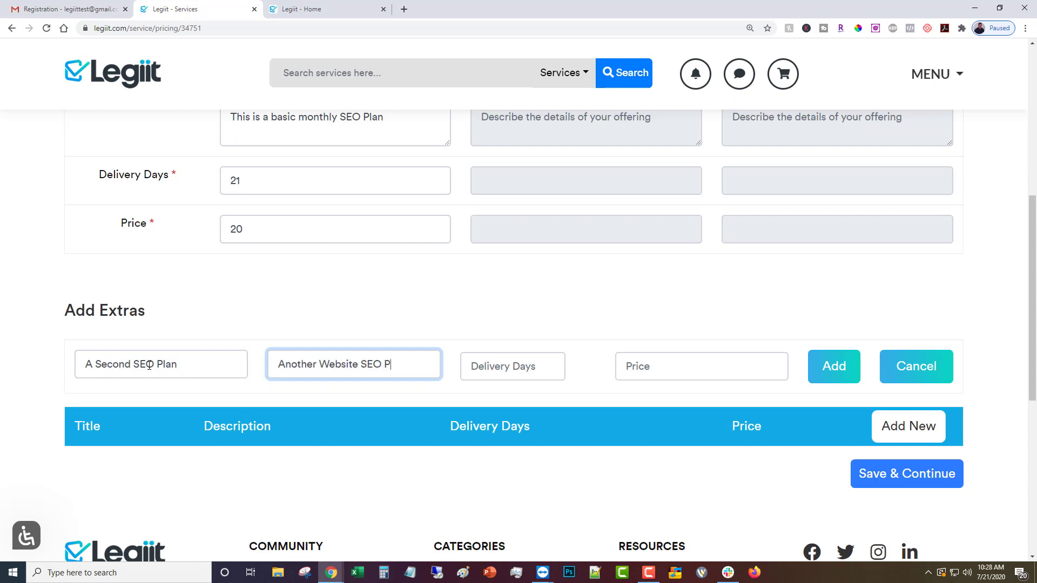
pyautogui.write('lan')
# - Give the extra 21 delivery days and price 15, add it, and save pricing
pyautogui.press('Tab')
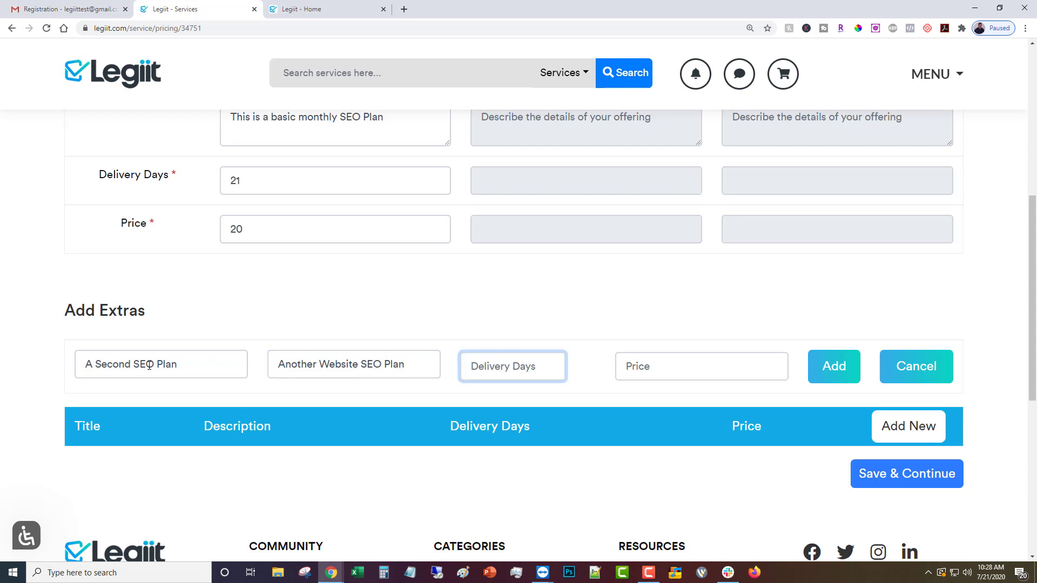
pyautogui.write('21')
pyautogui.press('Tab')
pyautogui.write('20')
pyautogui.press('BackSpace')
pyautogui.press('BackSpace')
pyautogui.write('15')
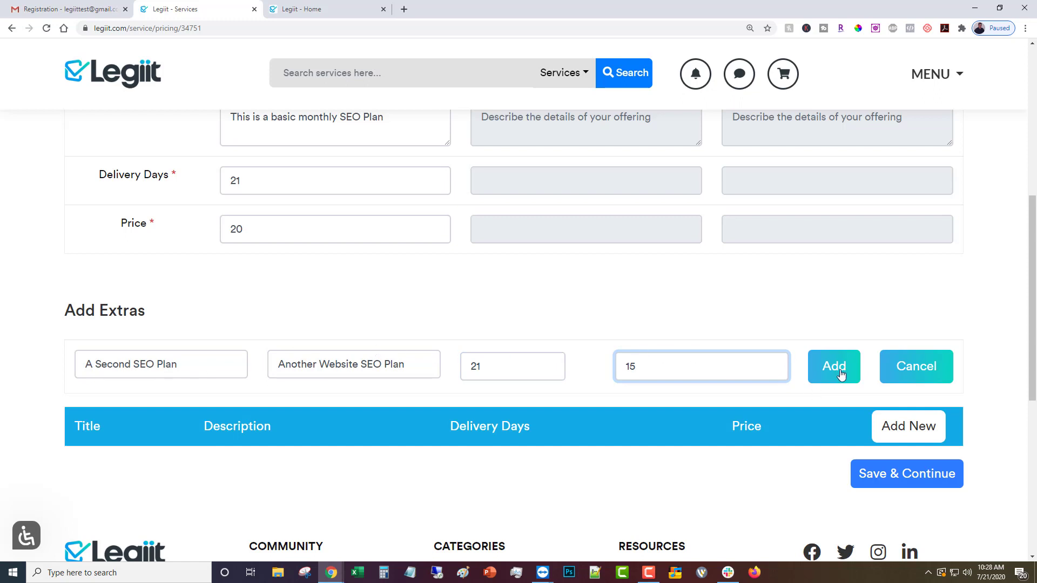
pyautogui.click(839, 369)
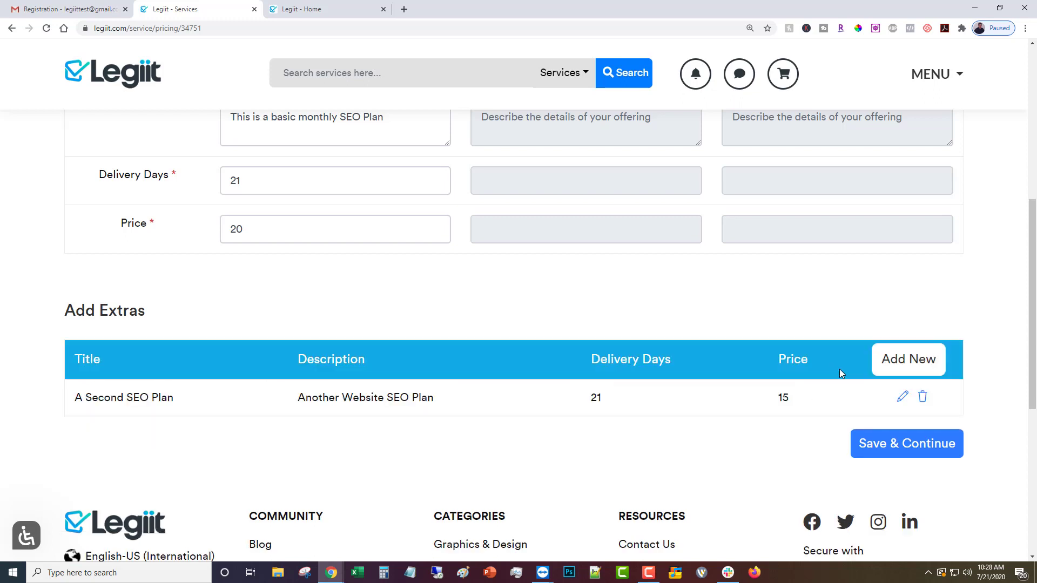
pyautogui.click(895, 452)
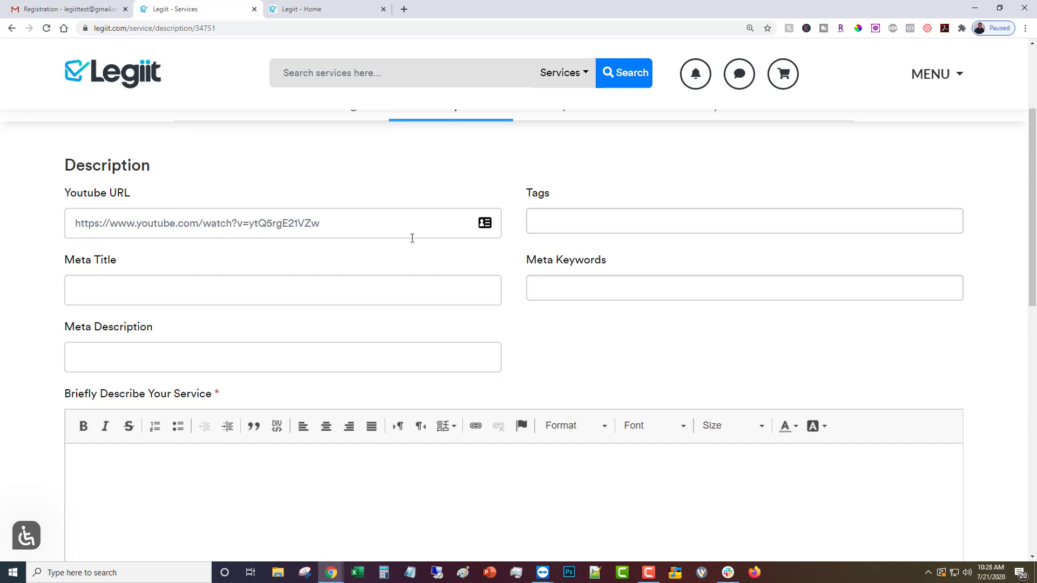
# - Write 'I have 5 years SEO Experience and I will create an SEO plan for your website!'
pyautogui.scroll(-3, 332, 223)
pyautogui.click(308, 308)
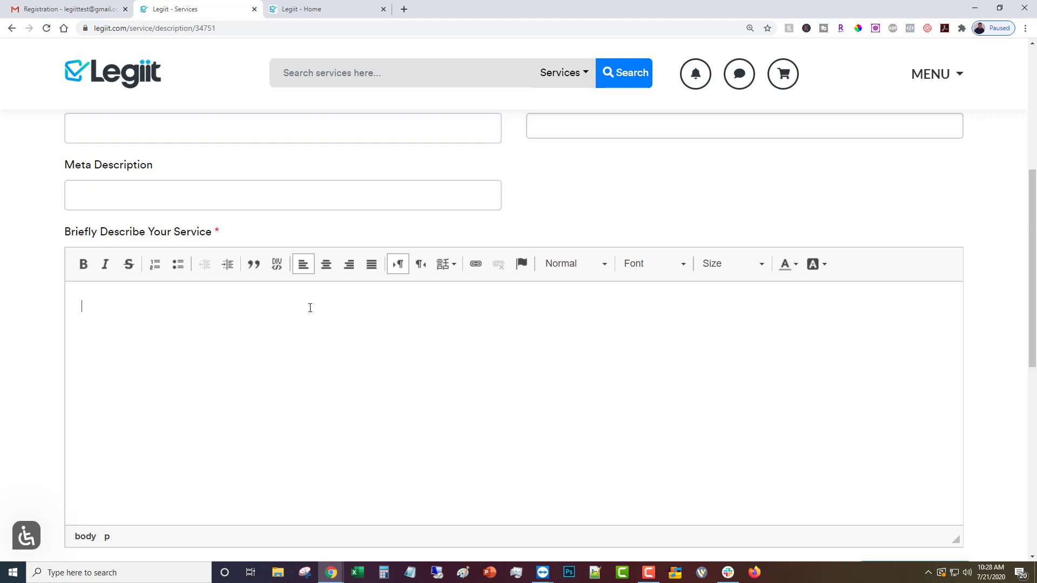
pyautogui.write('I have 5 years SEO Experien')
pyautogui.press('BackSpace')
pyautogui.press('BackSpace')
pyautogui.press('BackSpace')
pyautogui.write('ience and')
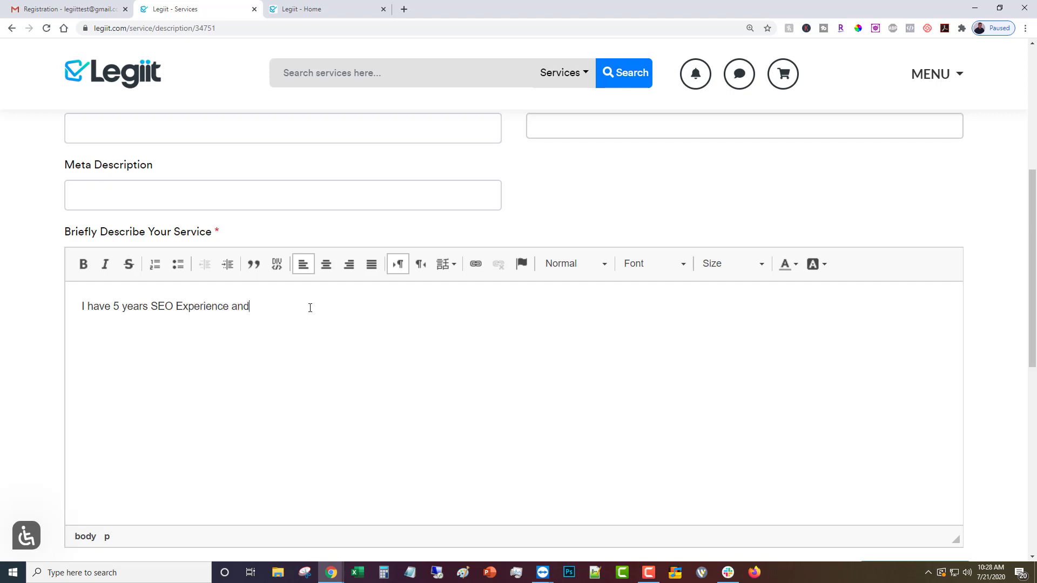
pyautogui.write(' I wid')
pyautogui.press('BackSpace')
pyautogui.write('ll create an SEO plan for ')
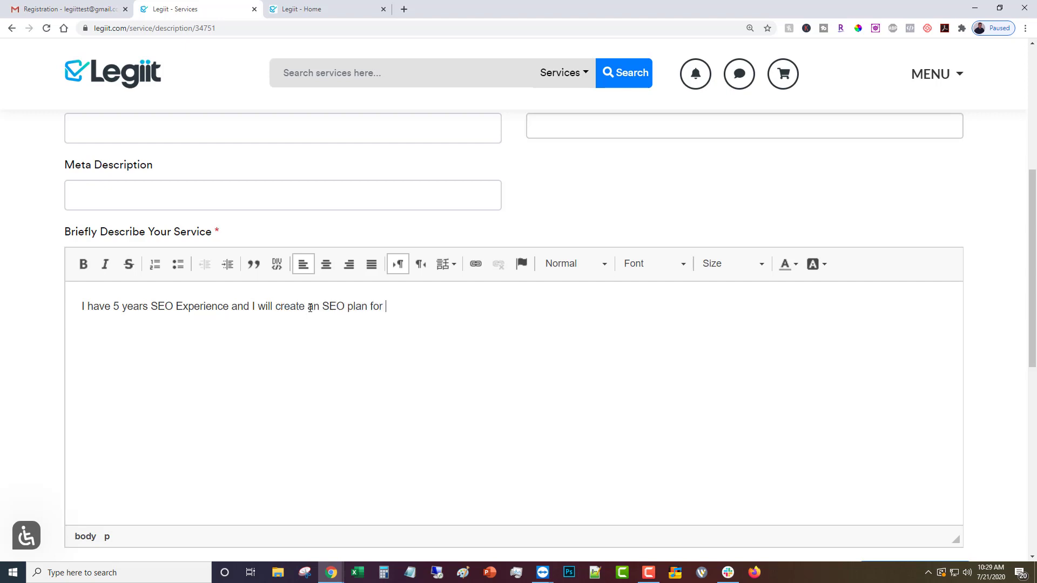
pyautogui.write('your website!')
# - Add a new paragraph about what past clients are saying, ending 'Testimonials etc...'
pyautogui.press('Return')
pyautogui.write('Here are some of my past clients are saying ')
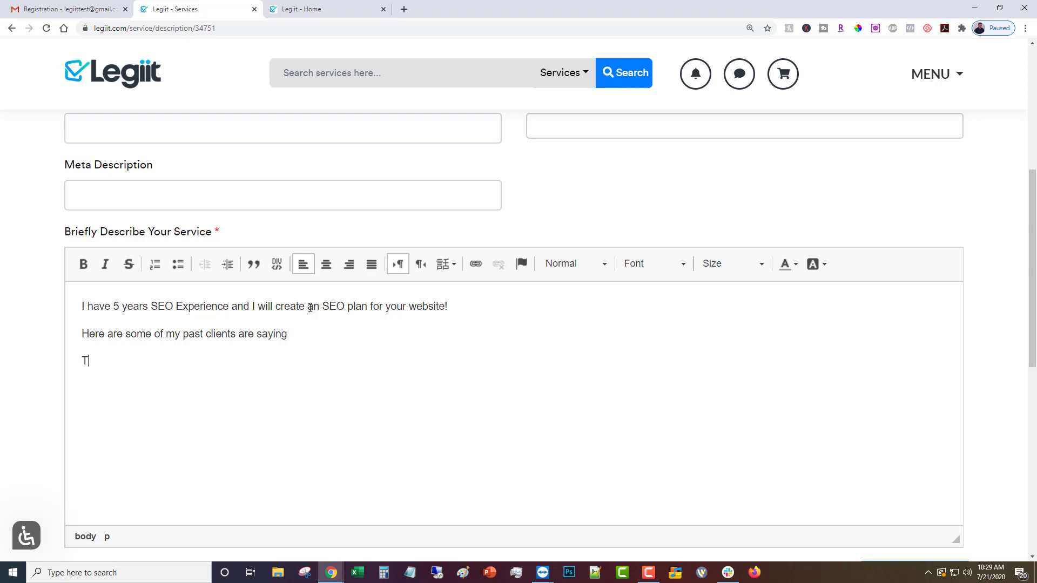
pyautogui.write('Testimonai')
pyautogui.press('BackSpace')
pyautogui.press('BackSpace')
pyautogui.press('BackSpace')
pyautogui.write('nials e')
pyautogui.press('BackSpace')
pyautogui.write('etc...')
# - Apply bold, italic, strikethrough, list and indent formatting to the 'Testimonials etc...' line
pyautogui.moveTo(238, 382); pyautogui.dragTo(51, 365)
pyautogui.click(83, 265)
pyautogui.click(106, 264)
pyautogui.click(128, 267)
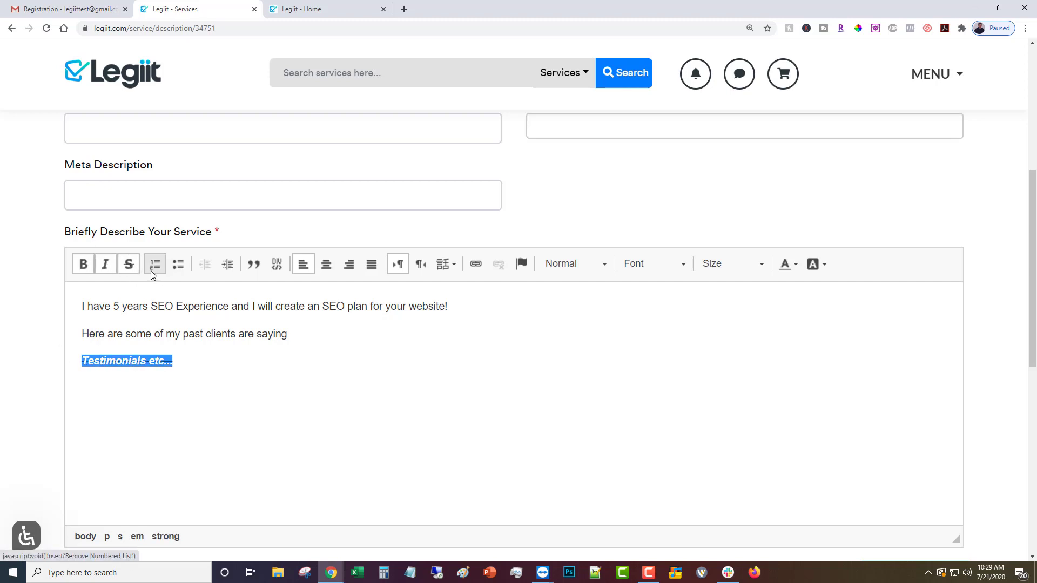
pyautogui.click(156, 267)
pyautogui.click(178, 264)
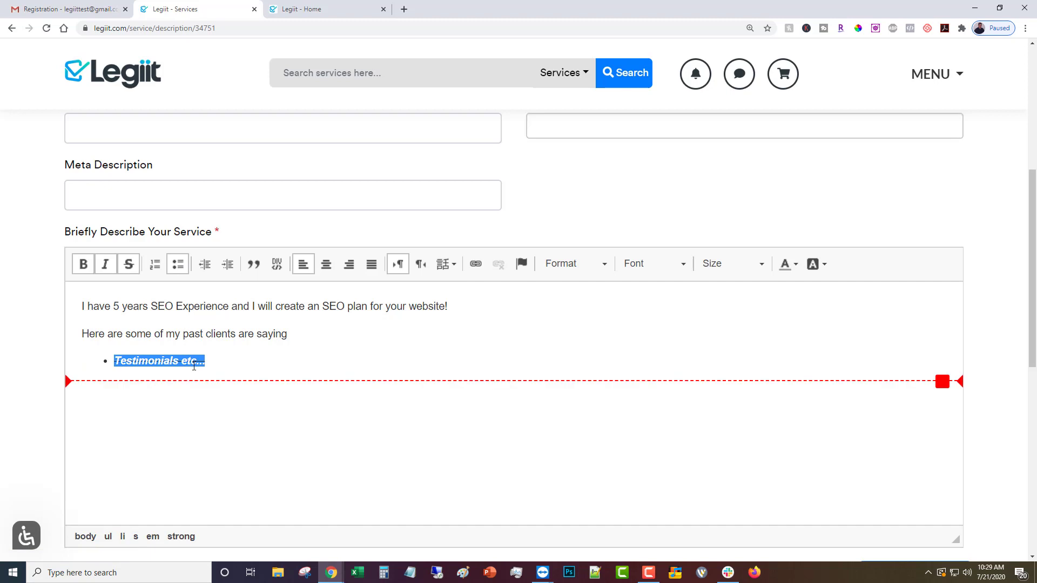
pyautogui.click(208, 269)
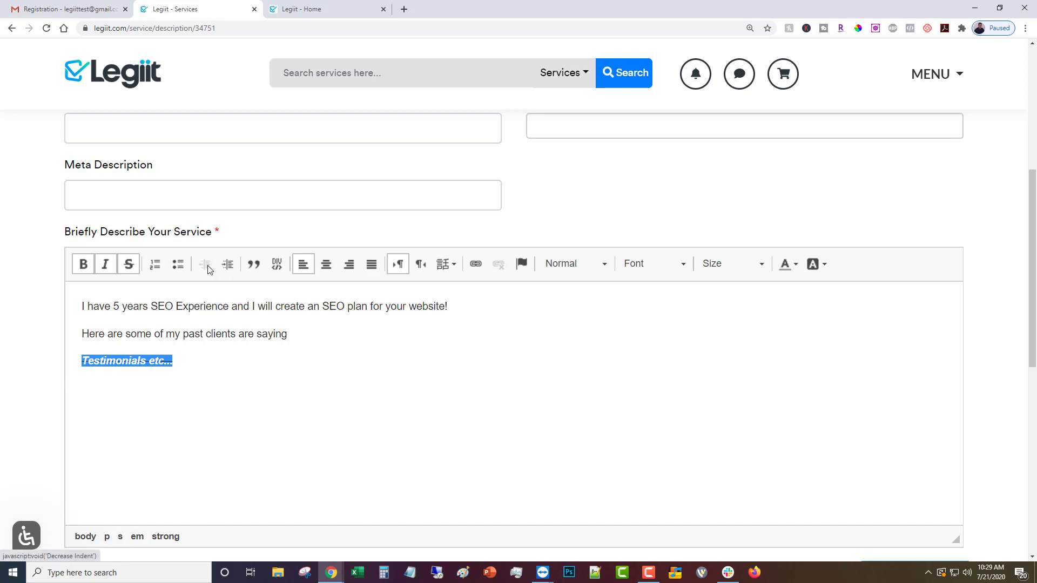
pyautogui.click(227, 266)
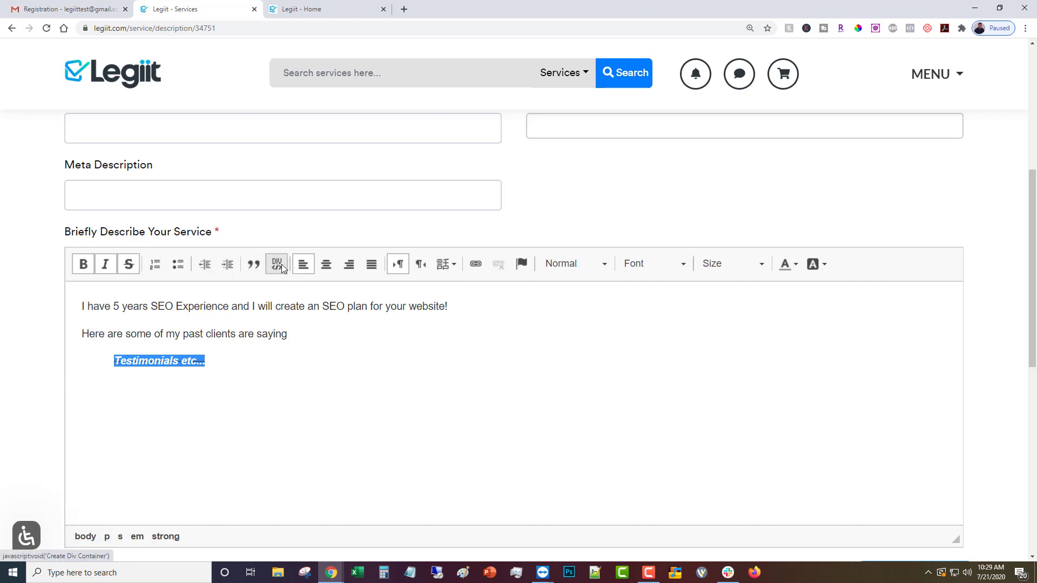
# - Put the testimonials line in a block quote and try its alignment and text-direction options
pyautogui.click(254, 264)
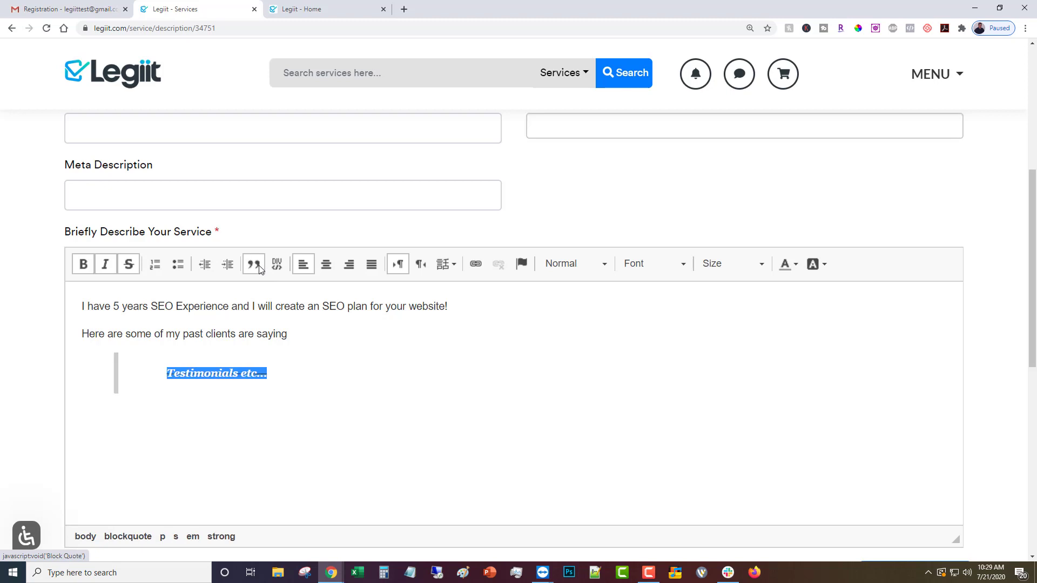
pyautogui.click(326, 264)
pyautogui.click(304, 264)
pyautogui.click(348, 265)
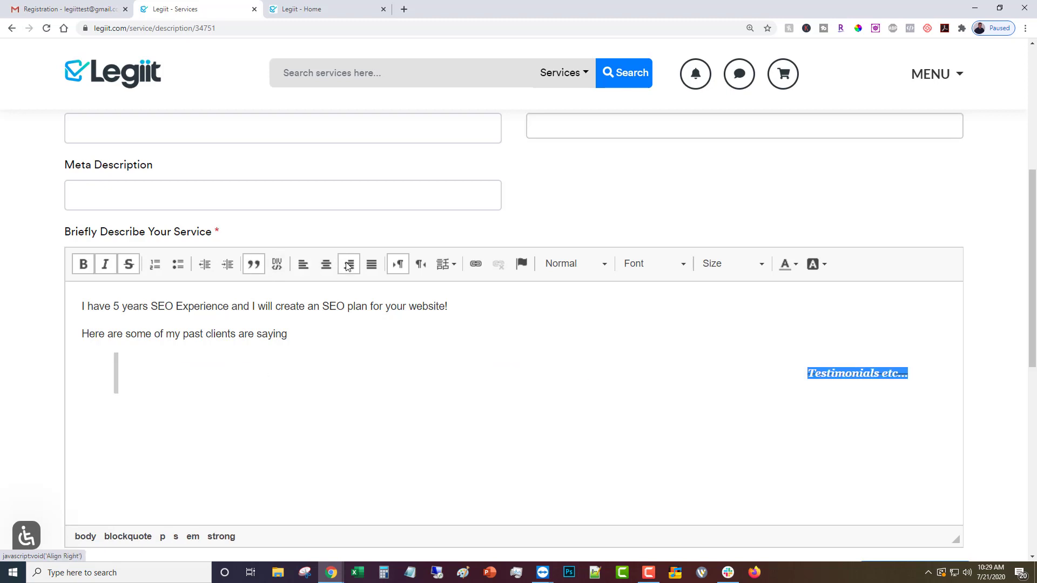
pyautogui.click(372, 266)
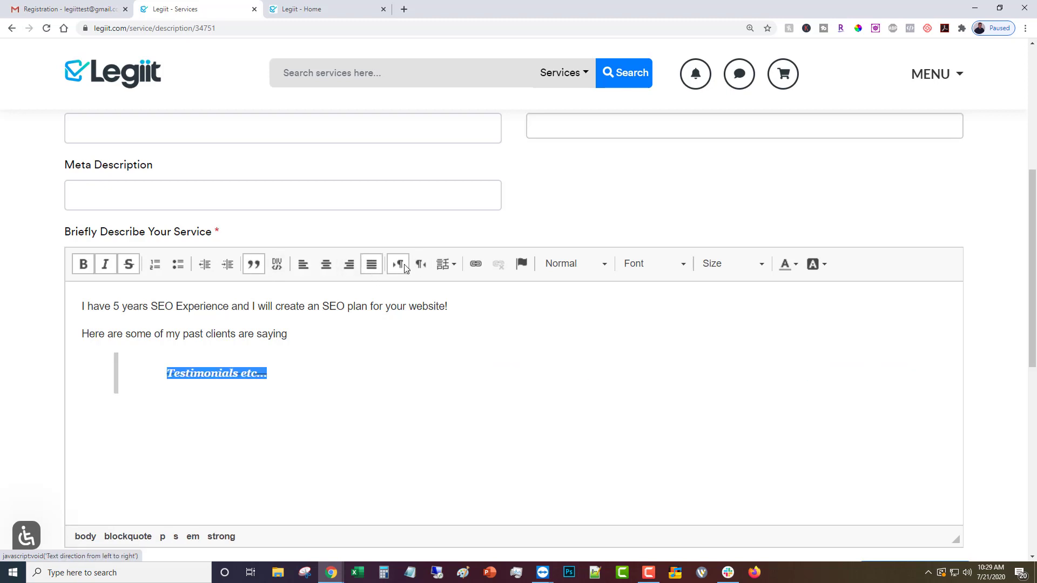
pyautogui.click(419, 267)
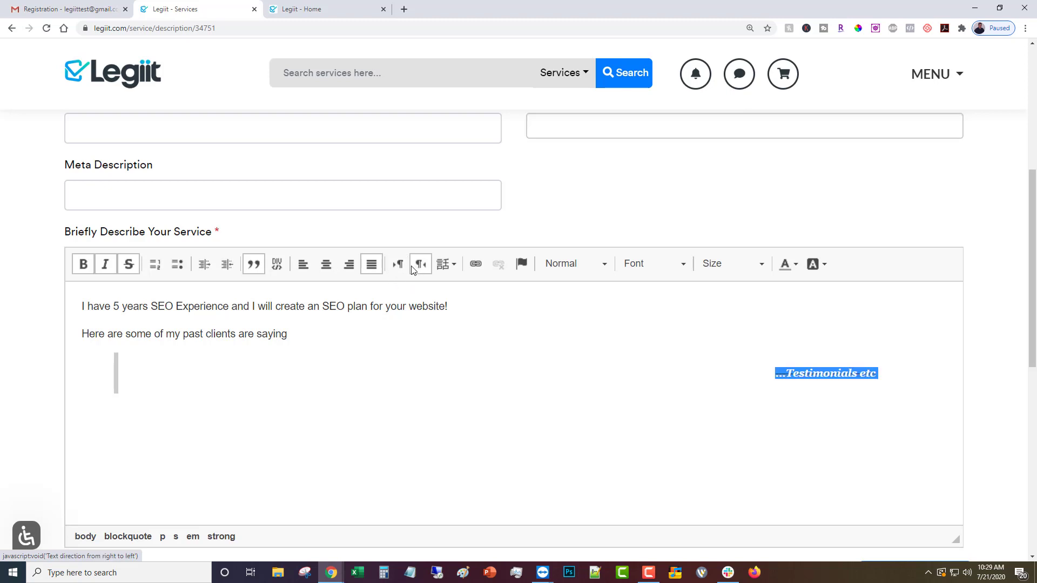
pyautogui.click(395, 268)
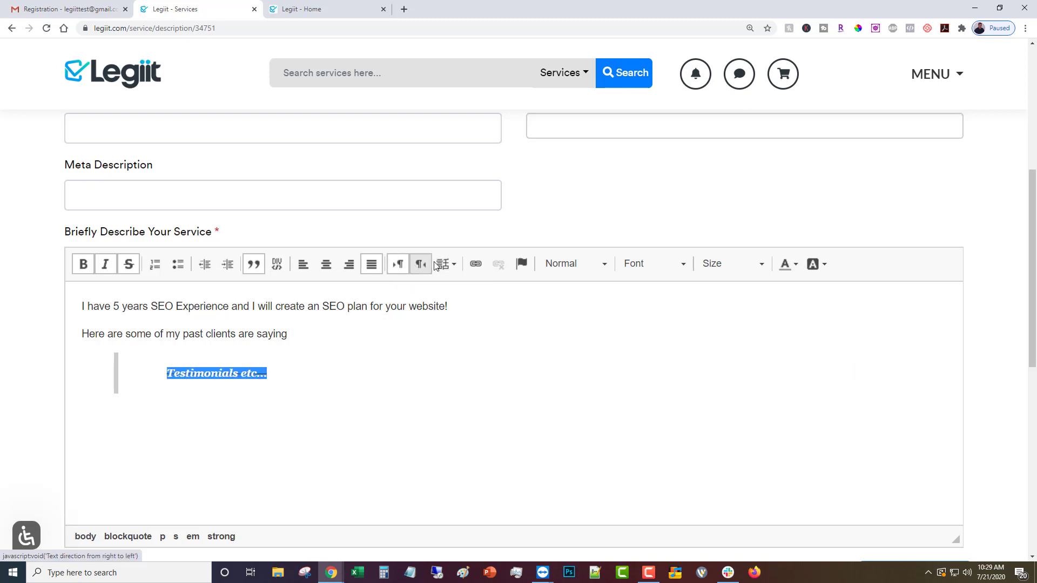
# - Link the testimonials line to legiit.com
pyautogui.click(476, 263)
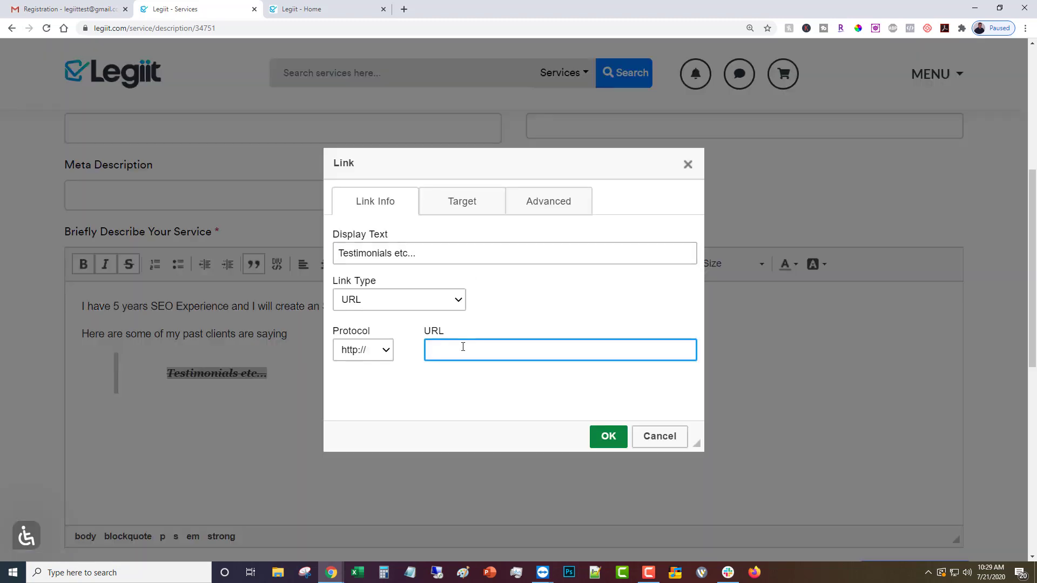
pyautogui.write('legiit.com')
pyautogui.click(599, 435)
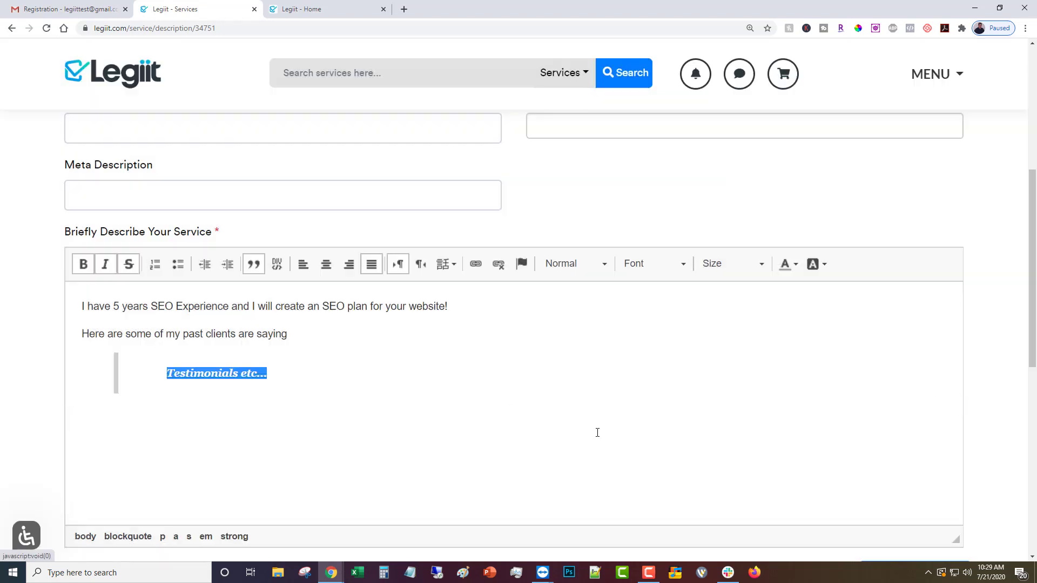
# - Look through the paragraph format and font name lists without changing them
pyautogui.click(564, 269)
pyautogui.click(648, 265)
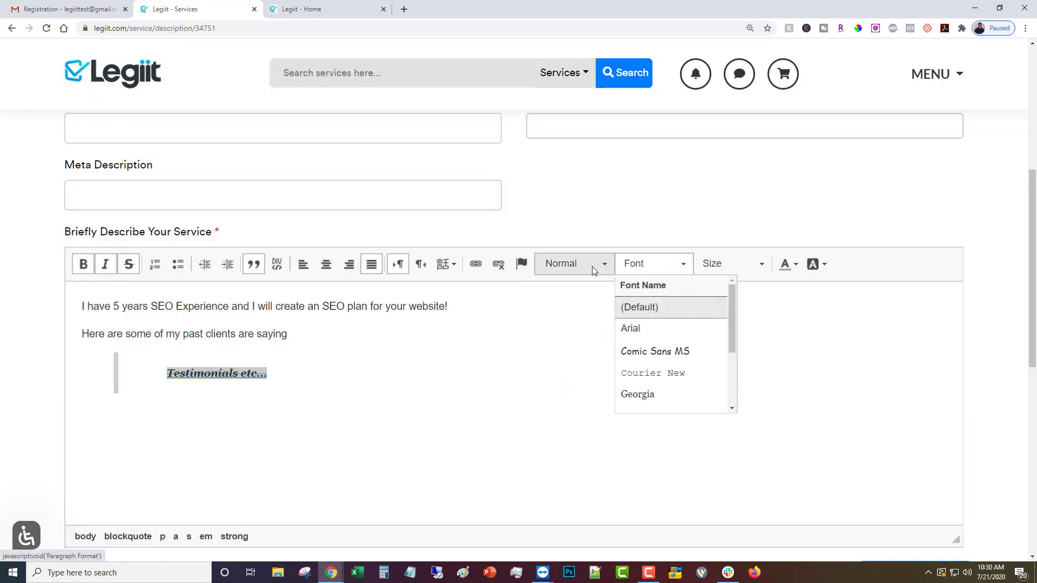
pyautogui.click(592, 267)
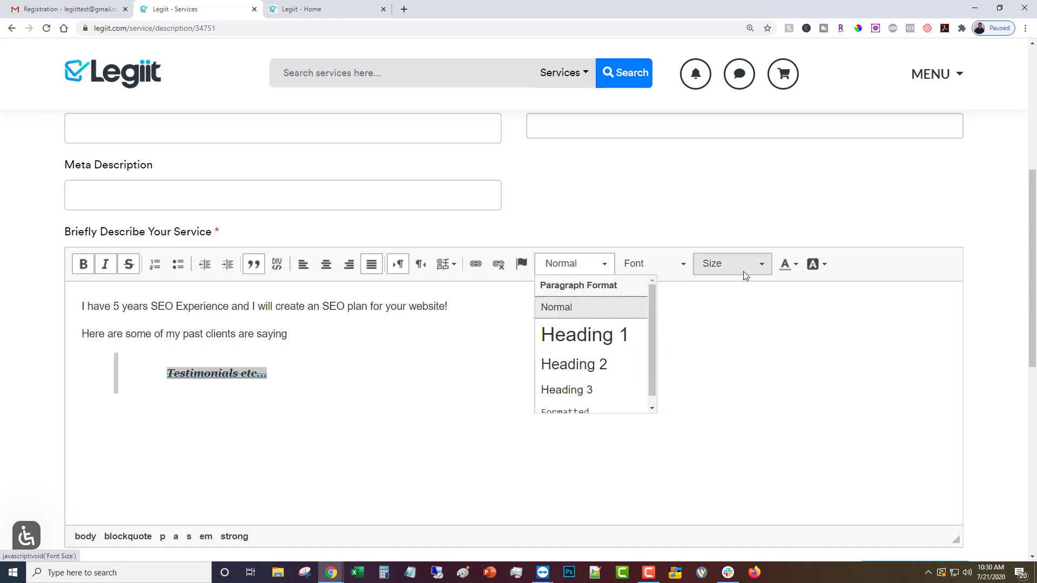
pyautogui.click(673, 267)
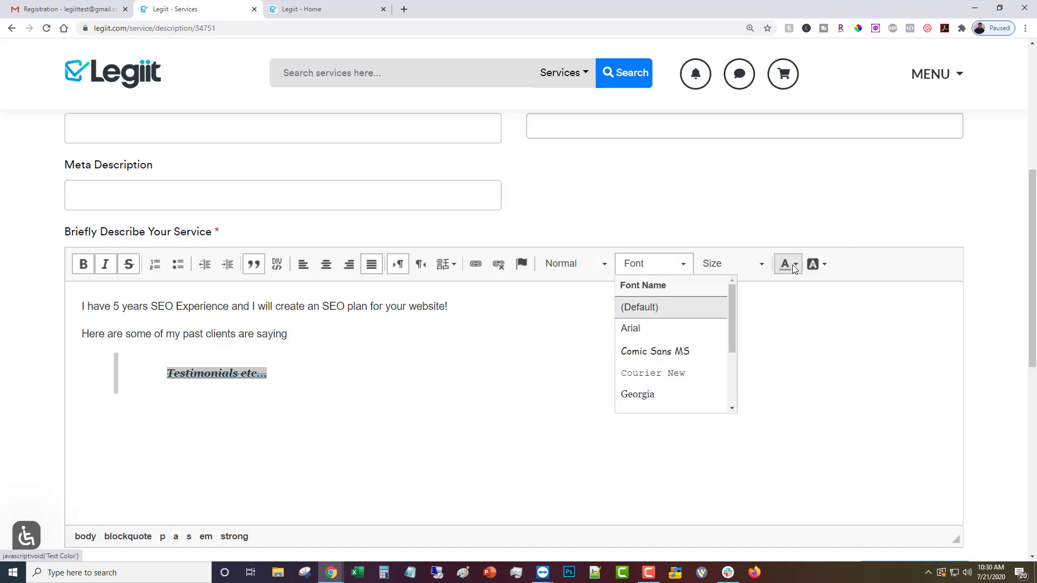
pyautogui.click(347, 366)
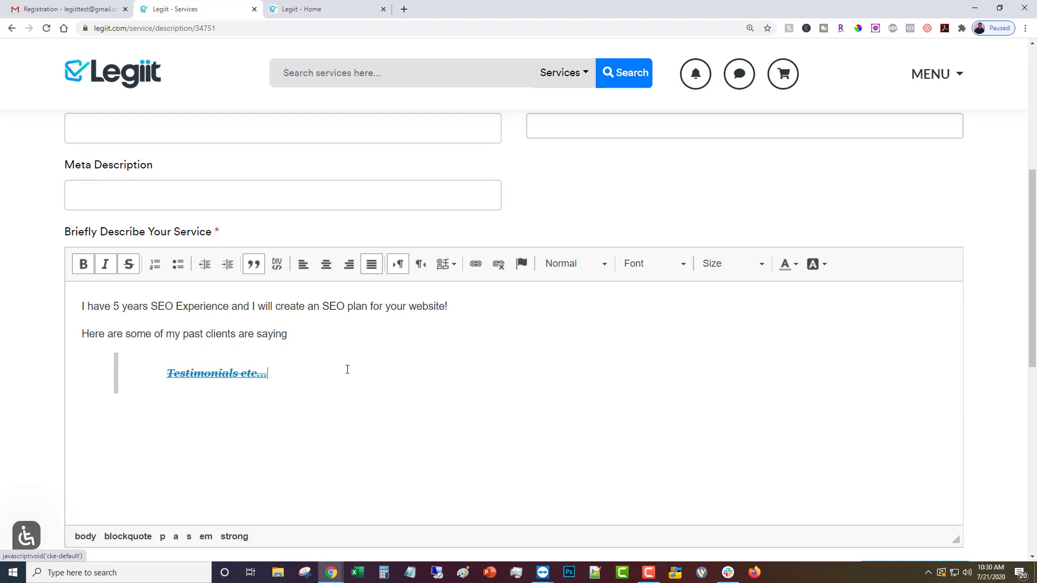
# - Save the description and continue to the Requirements step
pyautogui.scroll(-1, 324, 379)
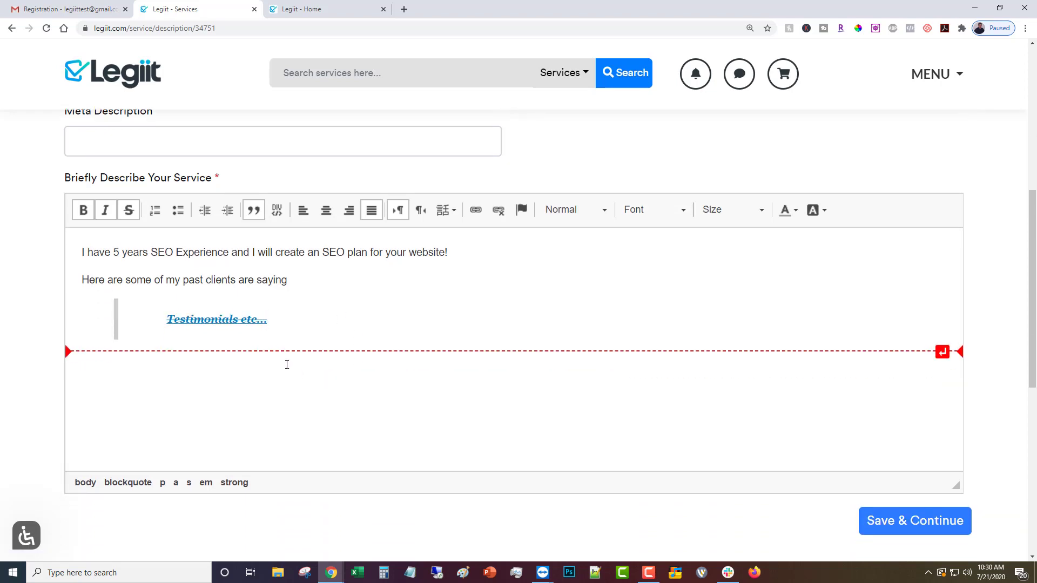
pyautogui.scroll(1, 287, 364)
pyautogui.scroll(2, 287, 365)
pyautogui.scroll(-5, 785, 427)
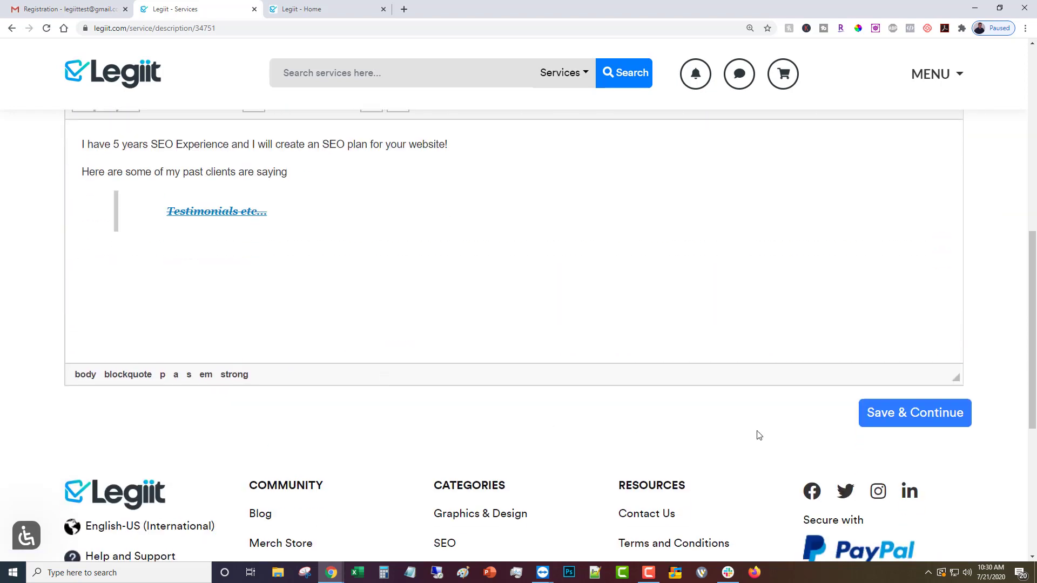
pyautogui.click(924, 413)
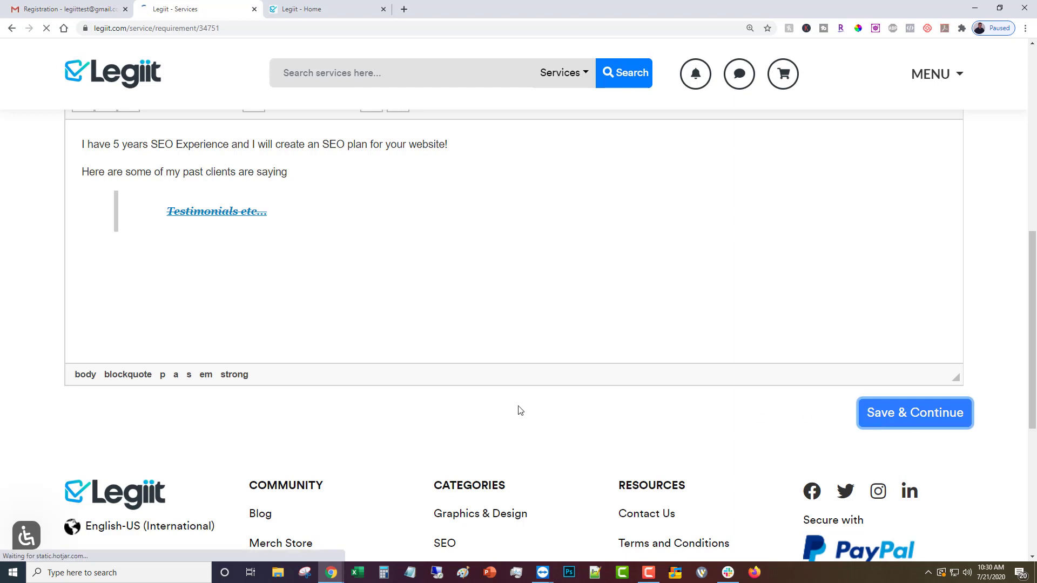
# - Enter required buyer instructions: 'Please click next to answer a few questions that will help me with your order'
pyautogui.scroll(-2, 345, 333)
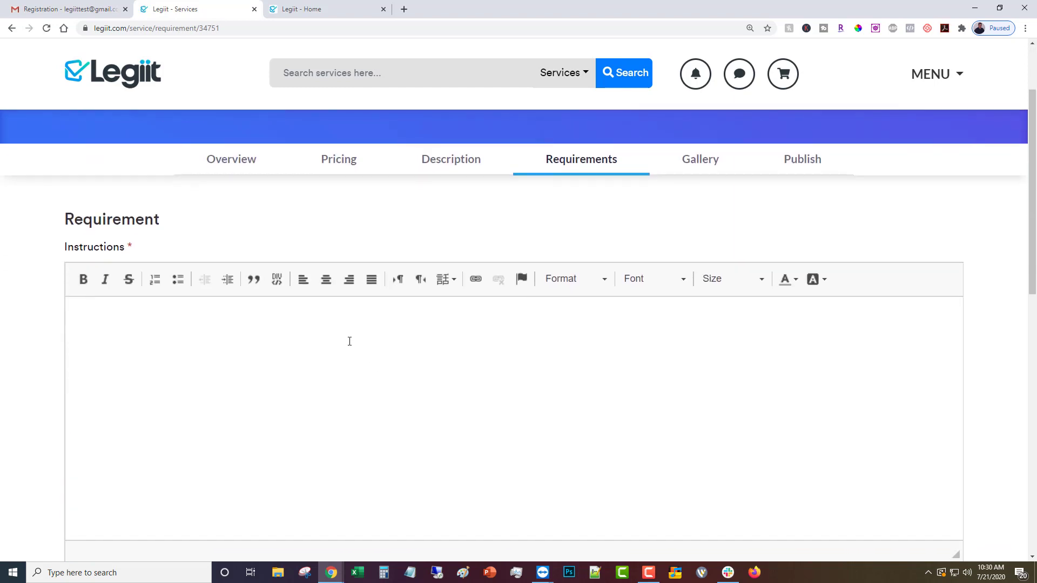
pyautogui.click(343, 331)
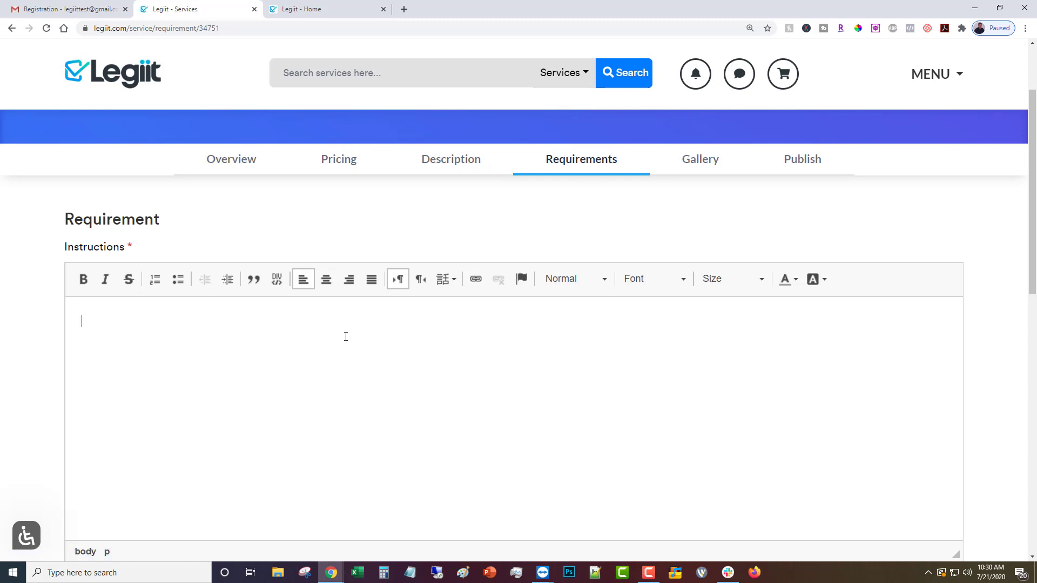
pyautogui.write('I need the addre')
pyautogui.press('BackSpace')
pyautogui.press('BackSpace')
pyautogui.press('BackSpace')
pyautogui.press('BackSpace')
pyautogui.press('BackSpace')
pyautogui.press('BackSpace')
pyautogui.press('BackSpace')
pyautogui.press('BackSpace')
pyautogui.press('BackSpace')
pyautogui.press('BackSpace')
pyautogui.press('BackSpace')
pyautogui.press('BackSpace')
pyautogui.press('BackSpace')
pyautogui.press('BackSpace')
pyautogui.press('BackSpace')
pyautogui.press('BackSpace')
pyautogui.write('PO')
pyautogui.write('ease click sa')
pyautogui.write('ve')
pyautogui.press('BackSpace')
pyautogui.press('BackSpace')
pyautogui.write('next to answer a few que')
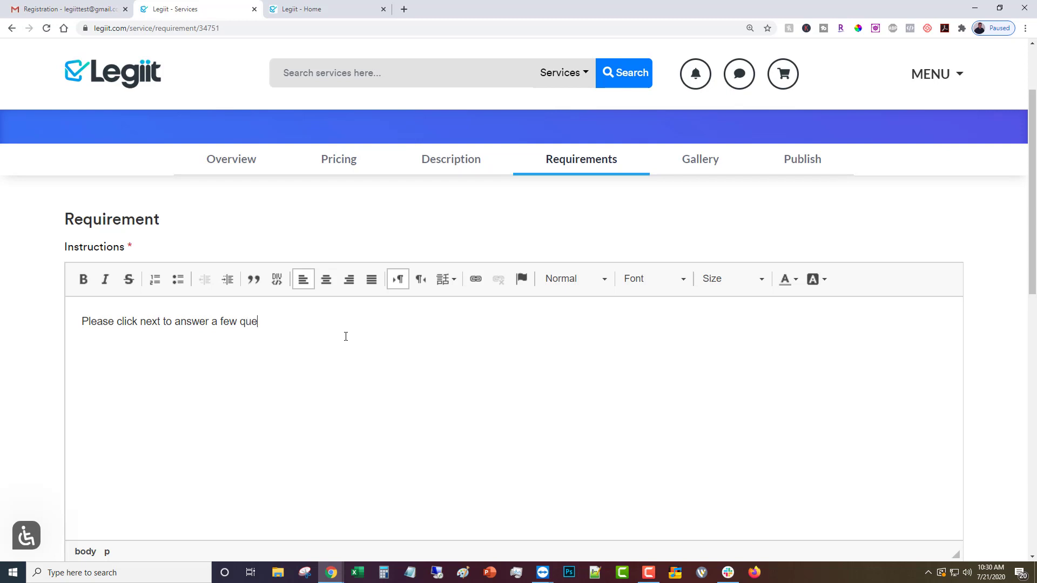
pyautogui.write('stions that will help me with your order')
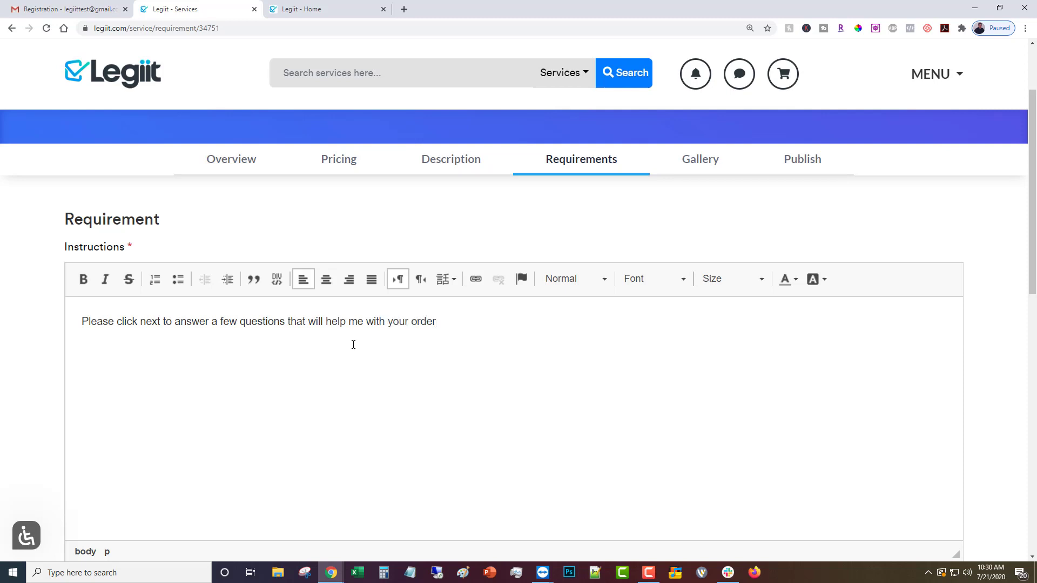
pyautogui.scroll(-5, 353, 345)
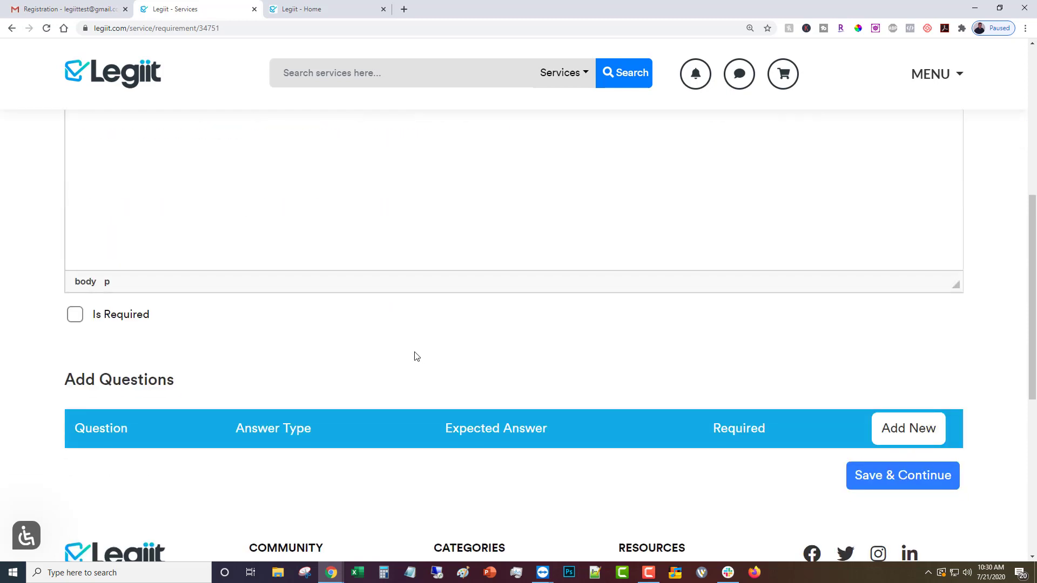
pyautogui.click(75, 314)
# - Add the required free-text question 'What is the URL of your website?'
pyautogui.scroll(2, 327, 327)
pyautogui.scroll(-2, 454, 270)
pyautogui.scroll(3, 652, 363)
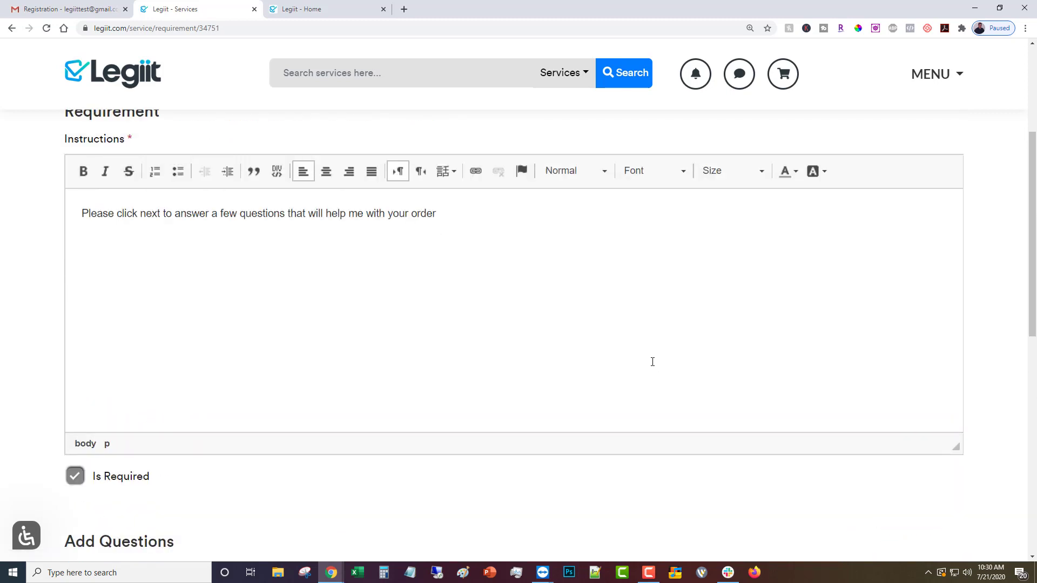
pyautogui.moveTo(436, 214); pyautogui.dragTo(1, 215)
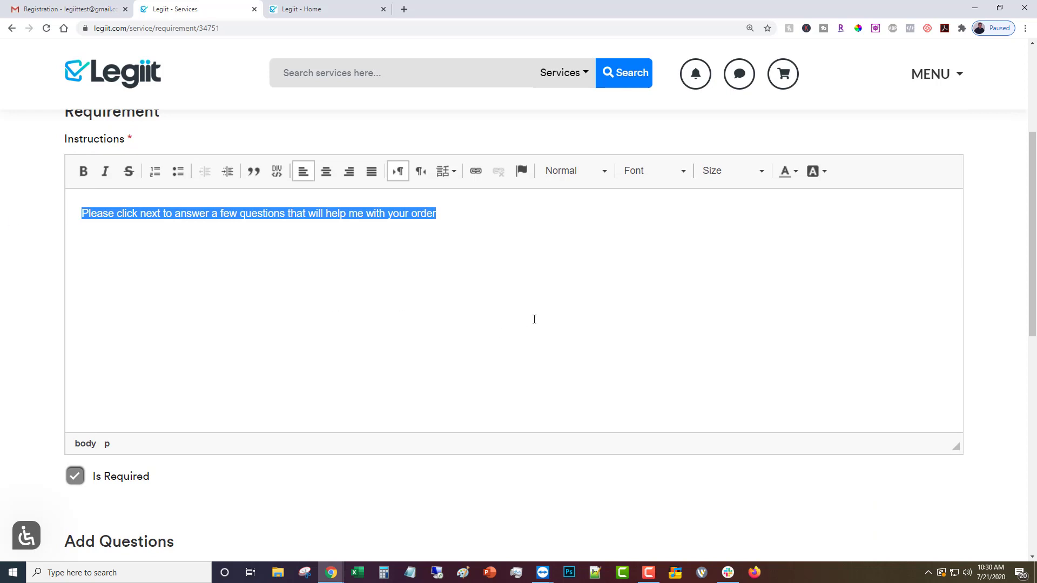
pyautogui.scroll(-3, 535, 321)
pyautogui.click(899, 432)
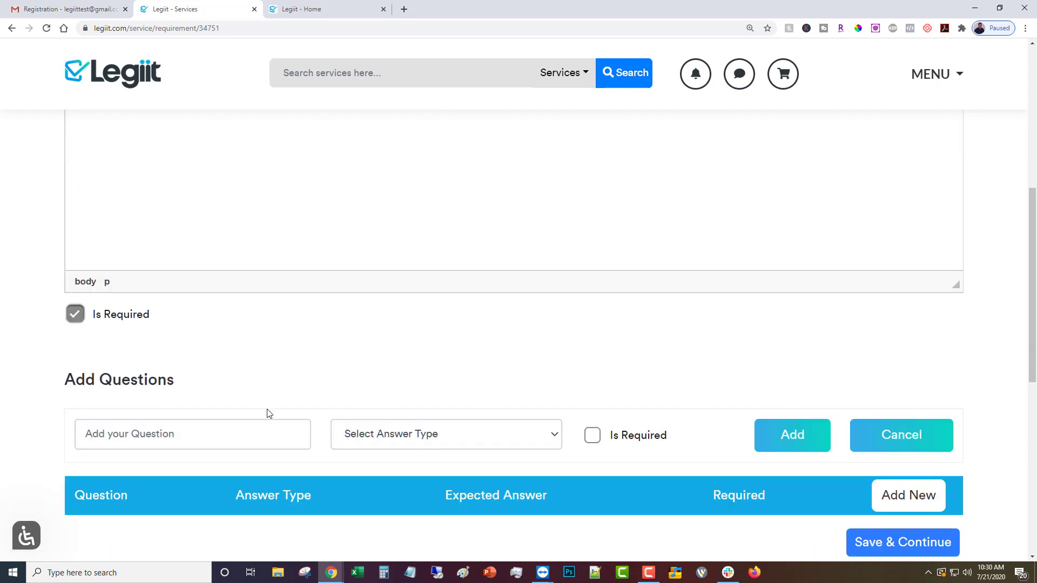
pyautogui.click(228, 437)
pyautogui.write('What is the U')
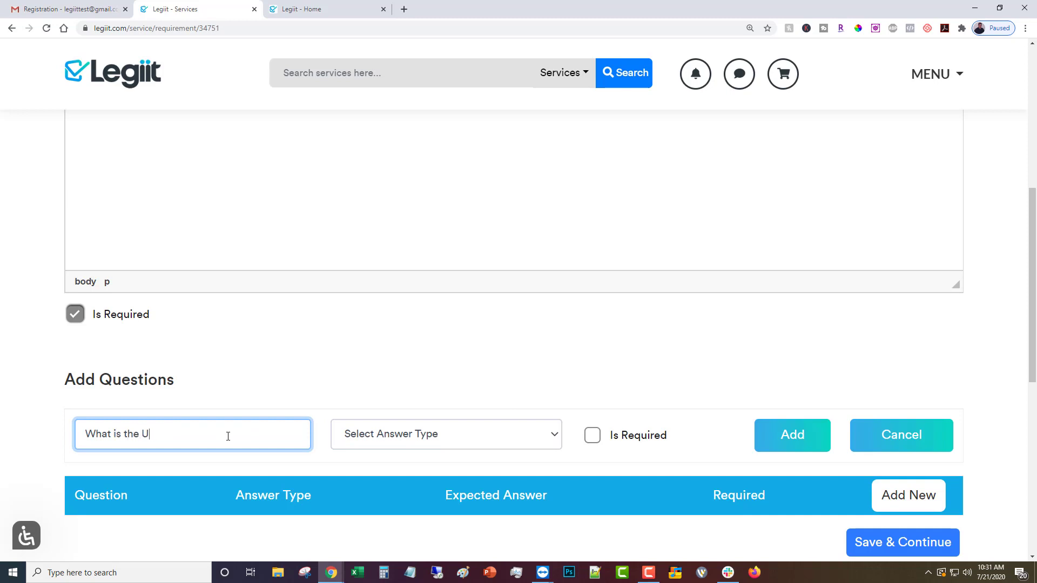
pyautogui.write('RL of your website?')
pyautogui.click(379, 430)
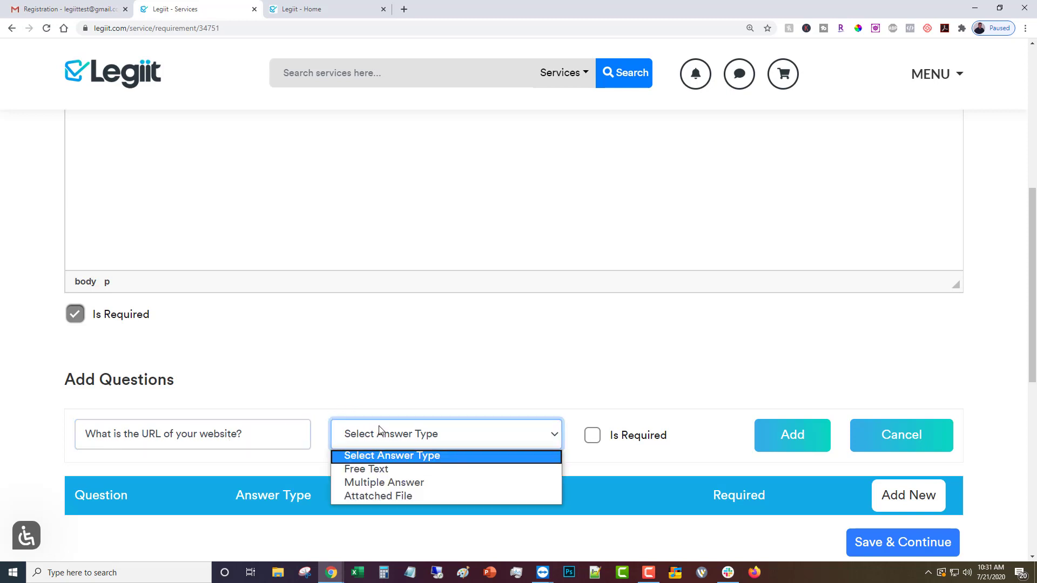
pyautogui.click(401, 470)
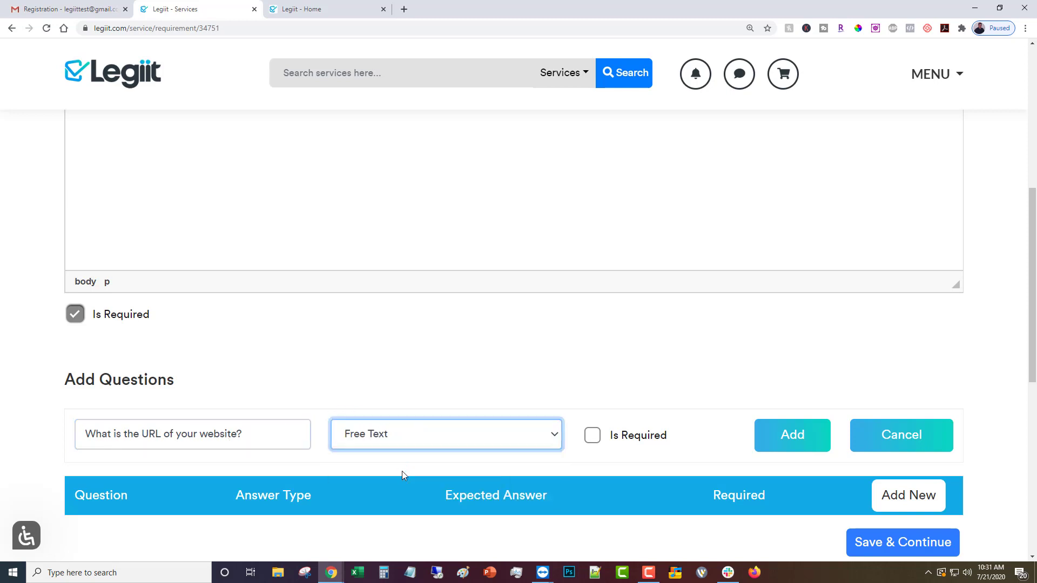
pyautogui.click(593, 435)
pyautogui.click(792, 436)
# - Start a second question reading 'Is your website already ranking'
pyautogui.scroll(-2, 297, 430)
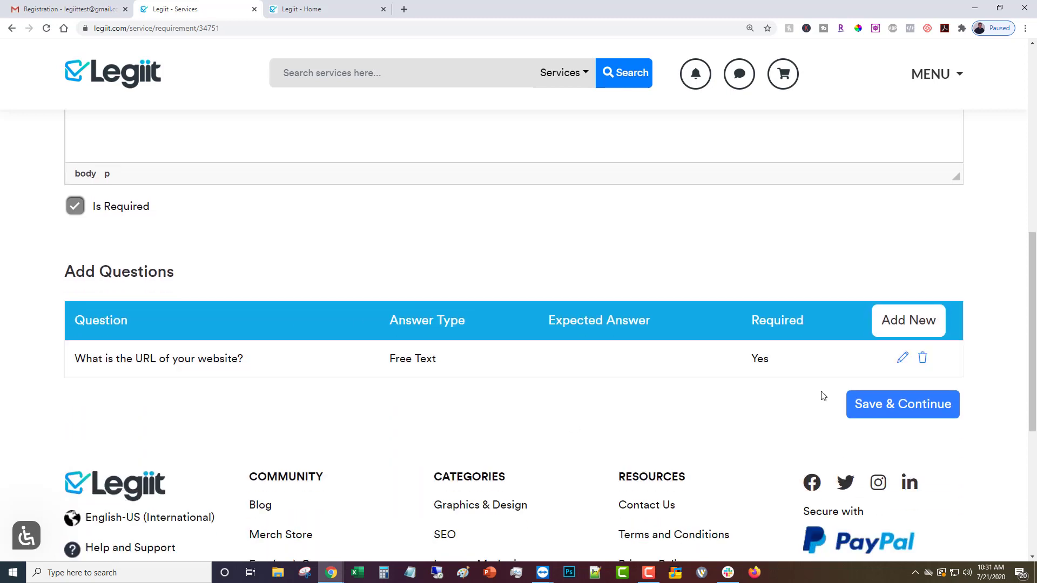
pyautogui.click(896, 320)
pyautogui.click(222, 327)
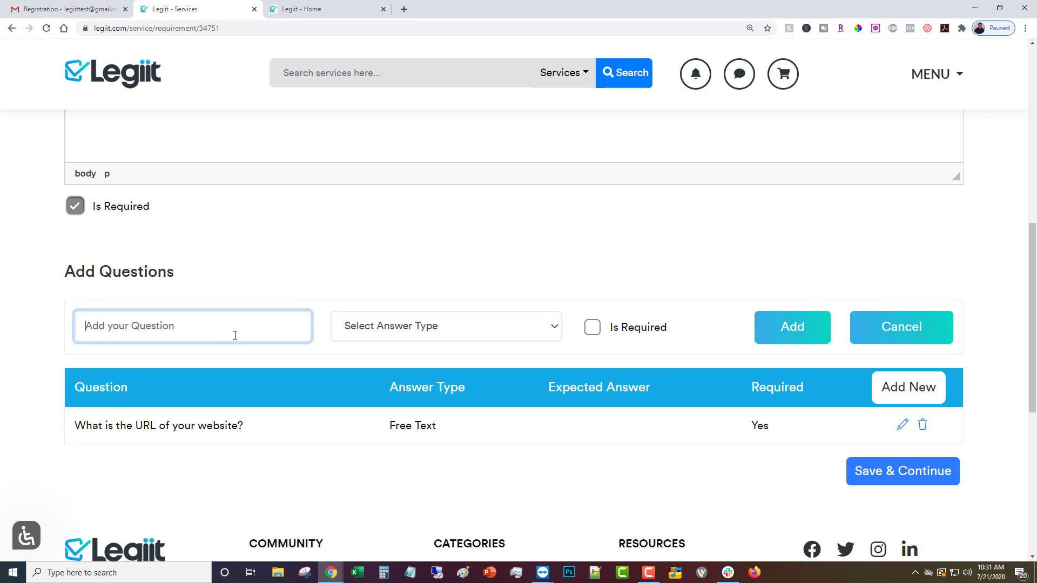
pyautogui.write('I*s')
pyautogui.write(' your web')
pyautogui.press('BackSpace')
pyautogui.press('BackSpace')
pyautogui.write('ebsite already ran')
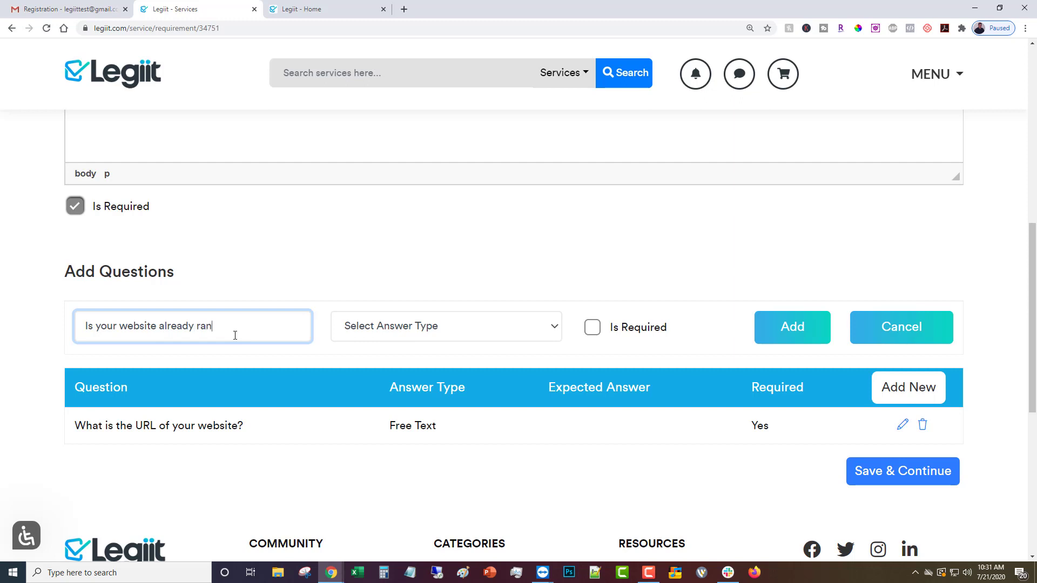
pyautogui.write('king')
# - Make the ranking question a required multiple-answer question with options No and Yes, and add it
pyautogui.click(382, 331)
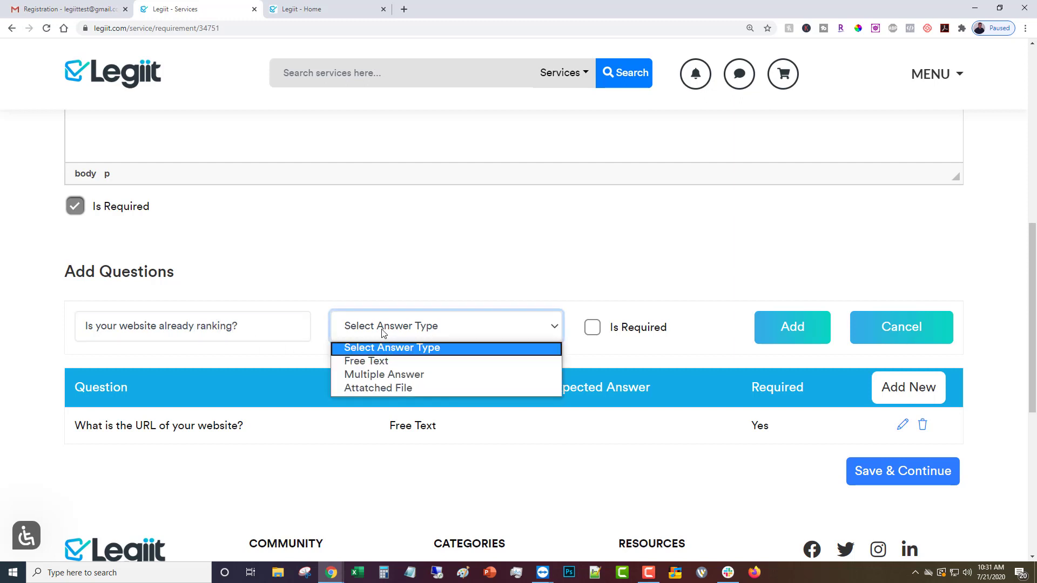
pyautogui.click(368, 375)
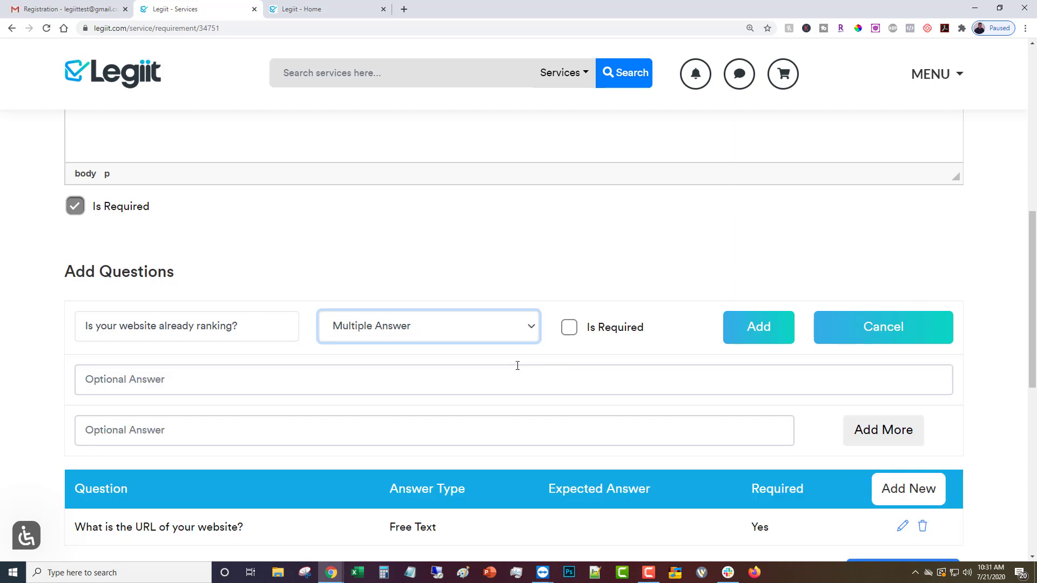
pyautogui.click(541, 365)
pyautogui.write('No')
pyautogui.press('Tab')
pyautogui.write('Ye')
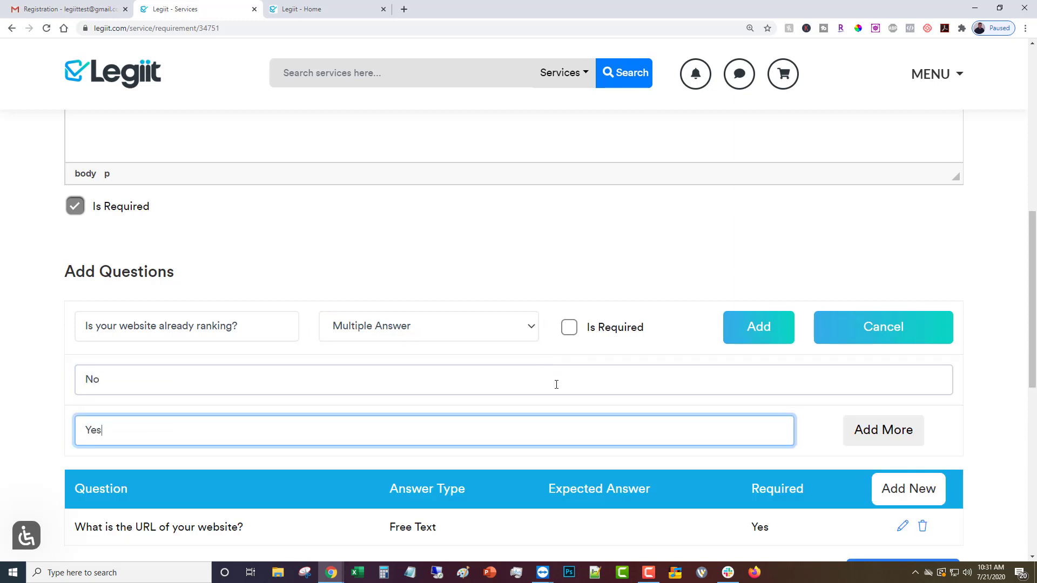
pyautogui.write('s')
pyautogui.click(570, 327)
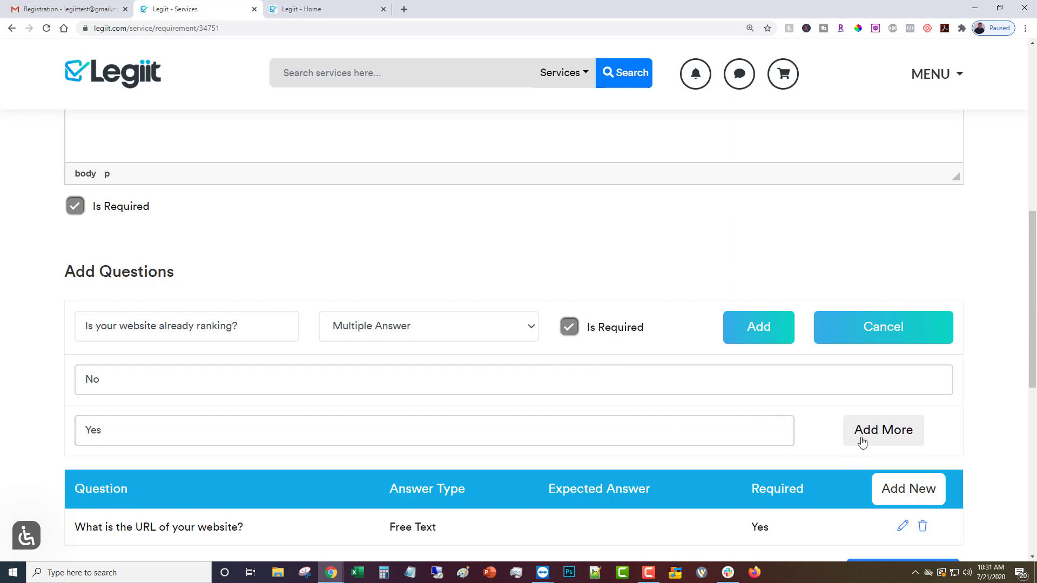
pyautogui.click(750, 346)
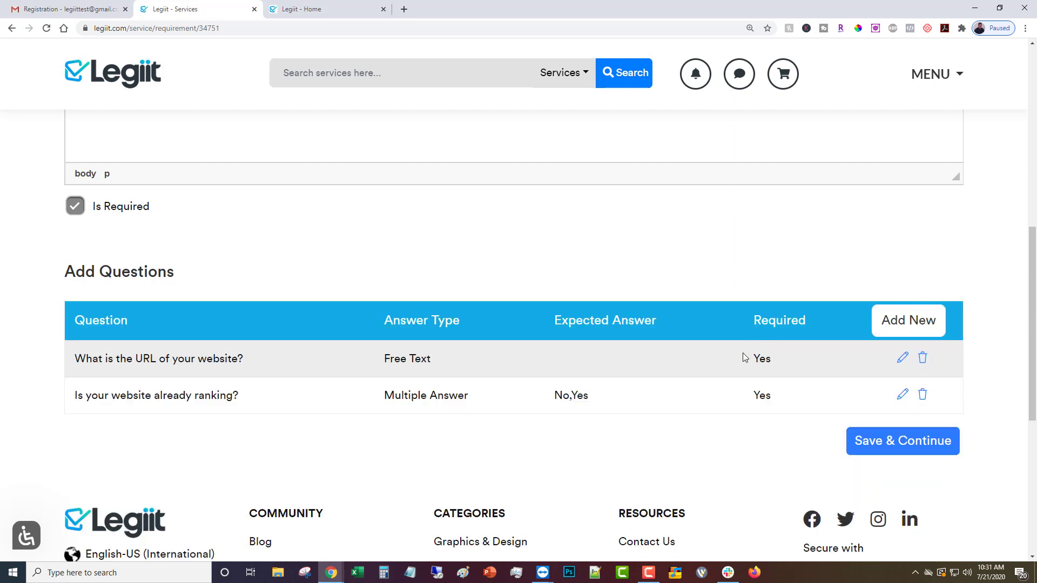
# - Add a required attached-file question 'Please provide your logo'
pyautogui.click(912, 321)
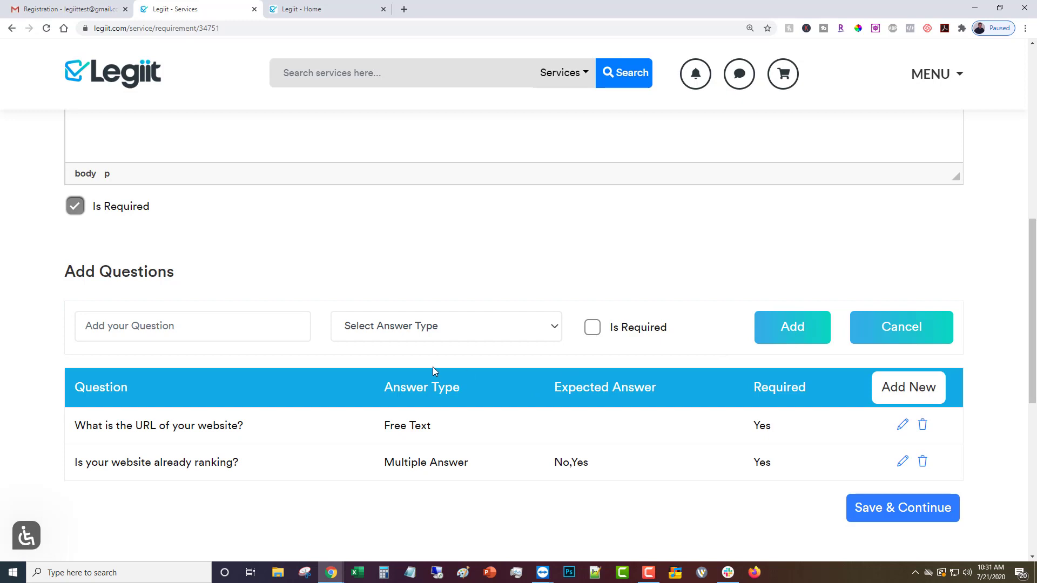
pyautogui.click(202, 326)
pyautogui.write('Pl')
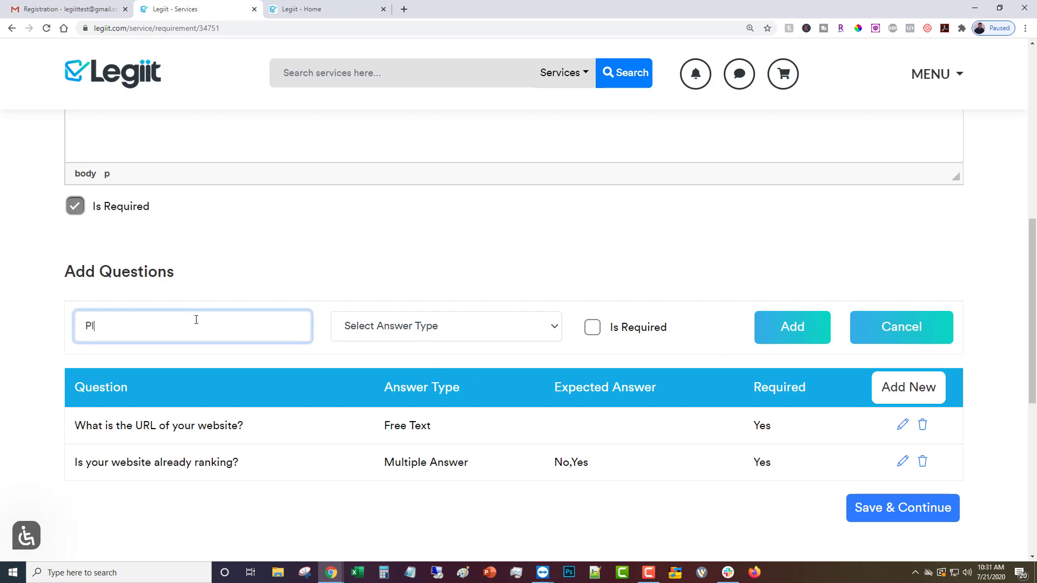
pyautogui.write('ease provide your logo')
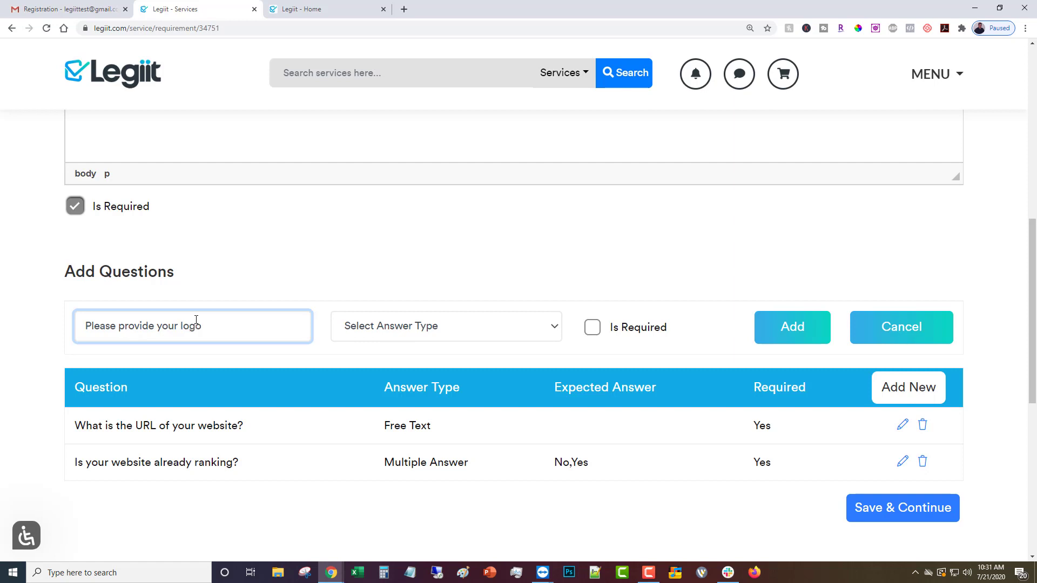
pyautogui.click(370, 324)
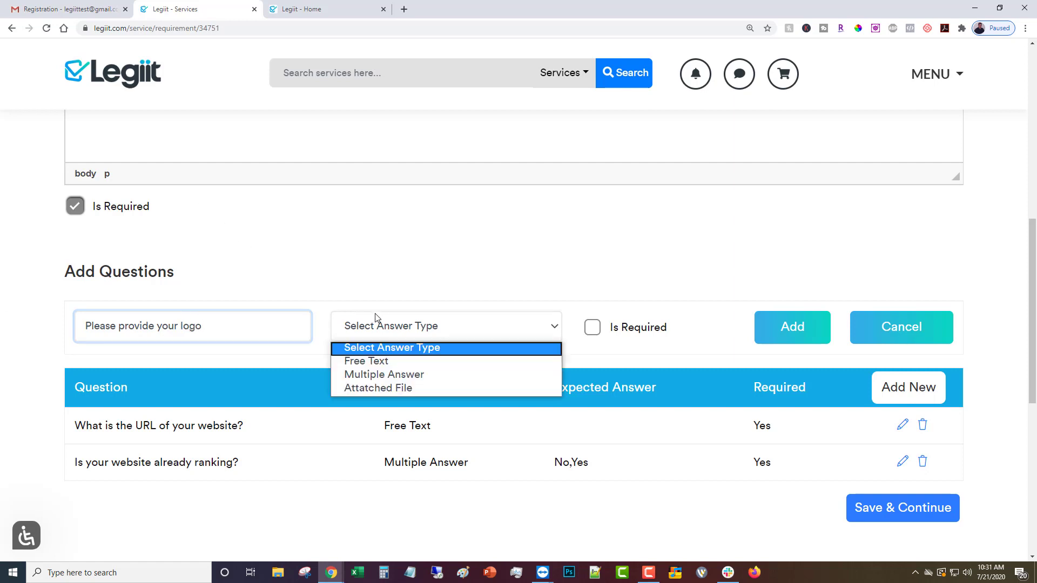
pyautogui.click(364, 388)
pyautogui.click(592, 327)
pyautogui.click(798, 336)
pyautogui.scroll(5, 577, 401)
pyautogui.scroll(-6, 576, 401)
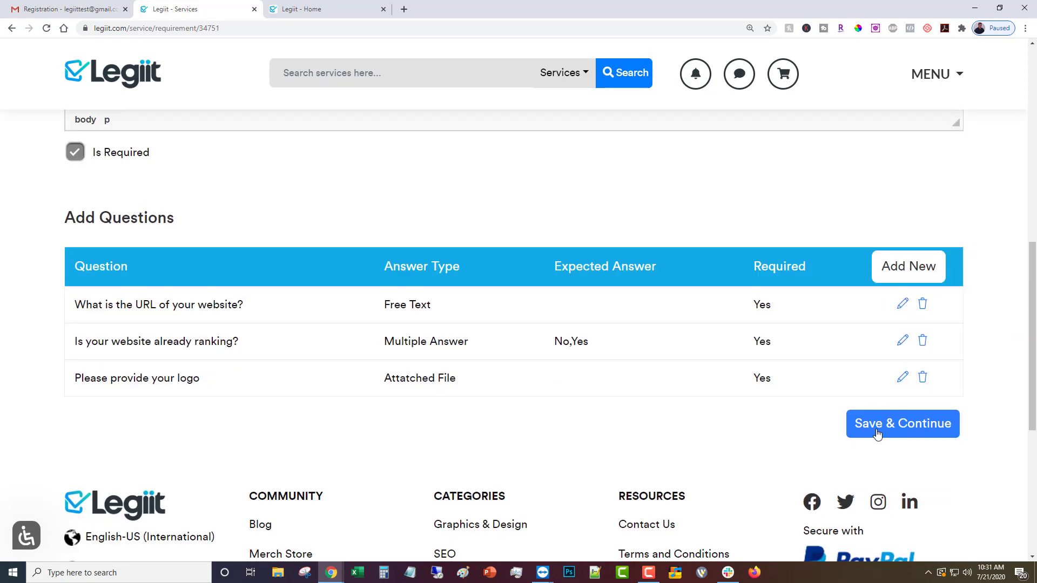
# - Save the requirements and continue to the Gallery step
pyautogui.click(877, 434)
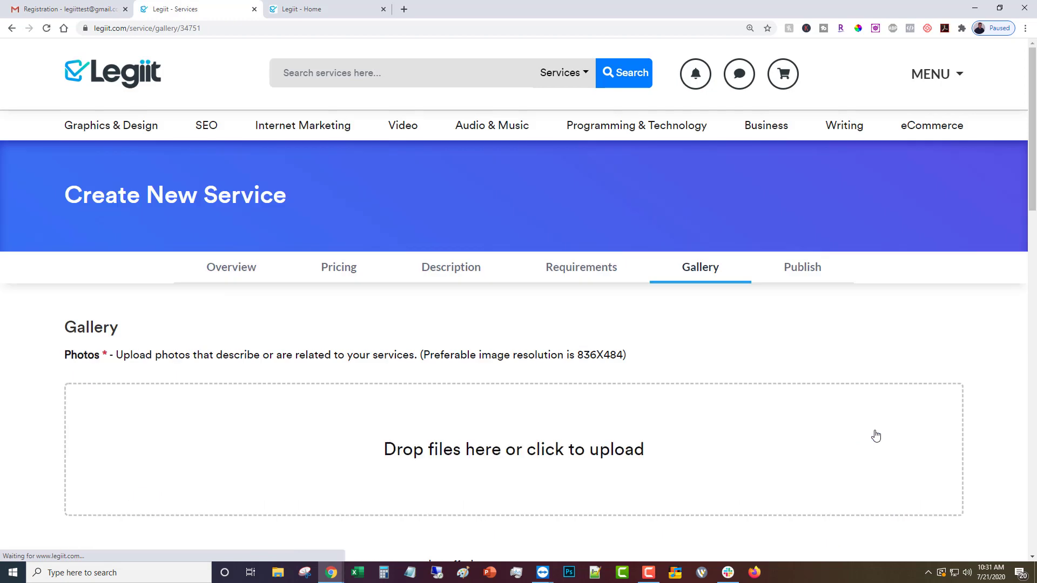
pyautogui.scroll(-7, 493, 371)
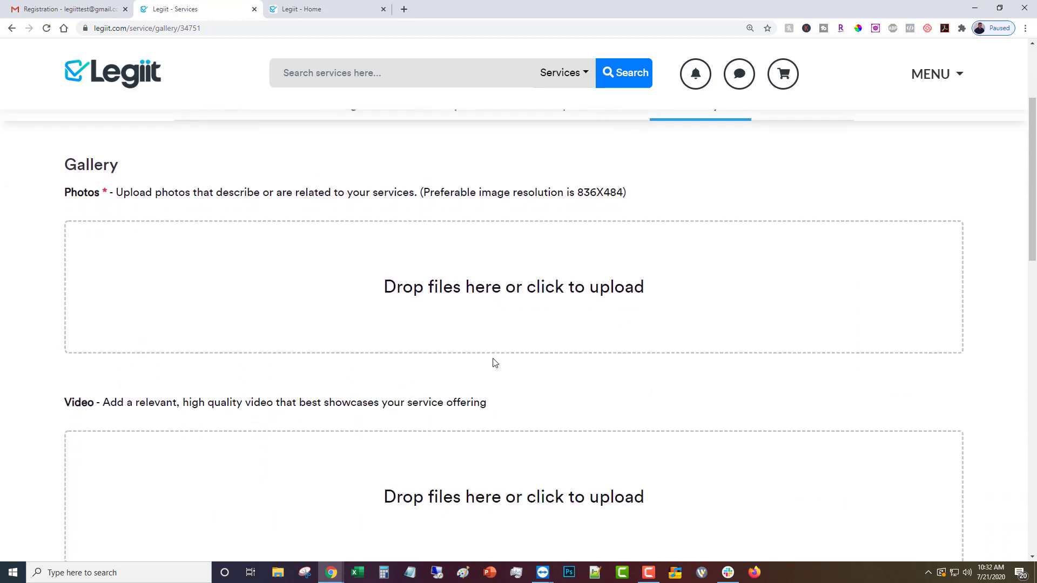
pyautogui.scroll(-3, 389, 486)
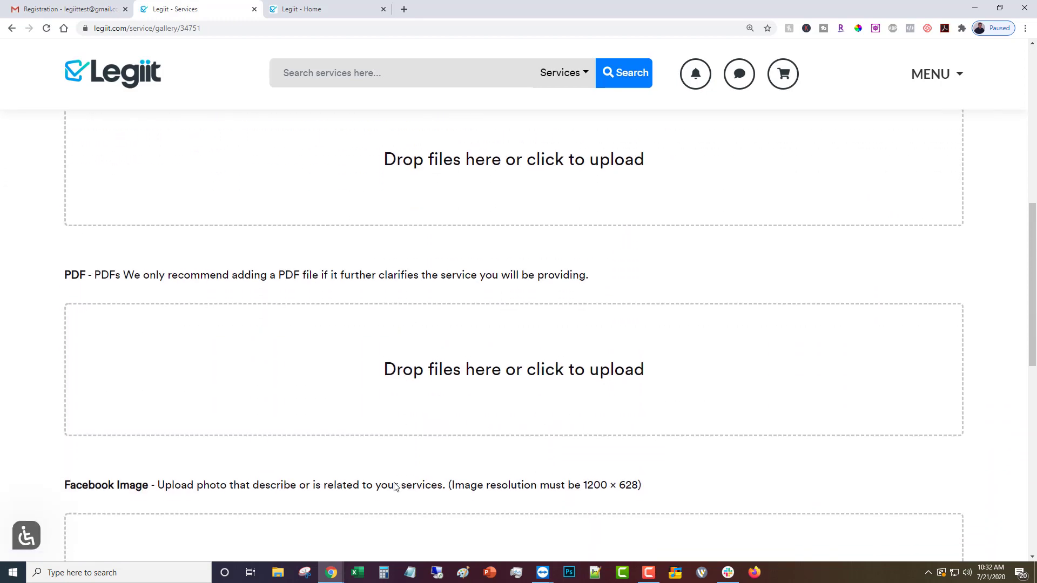
pyautogui.scroll(9, 392, 487)
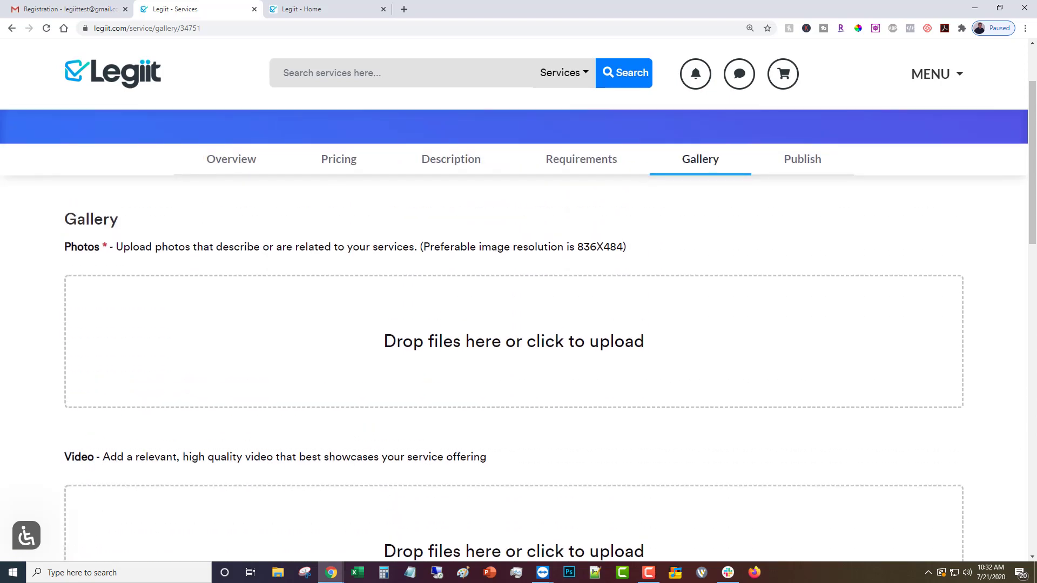
pyautogui.press('F10')
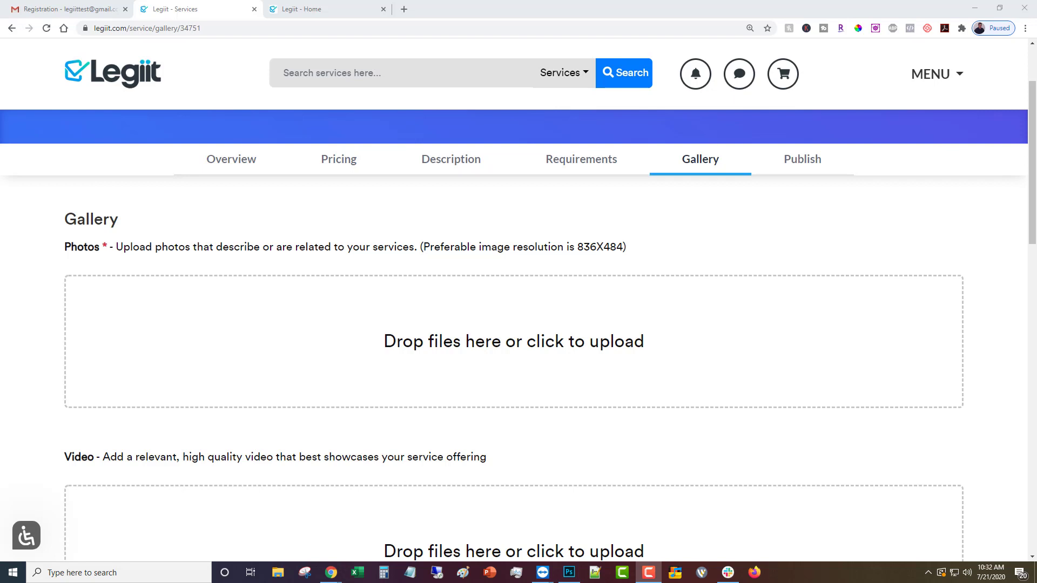
# - Upload the demo image from the Desktop as the service's gallery photo
pyautogui.click(494, 361)
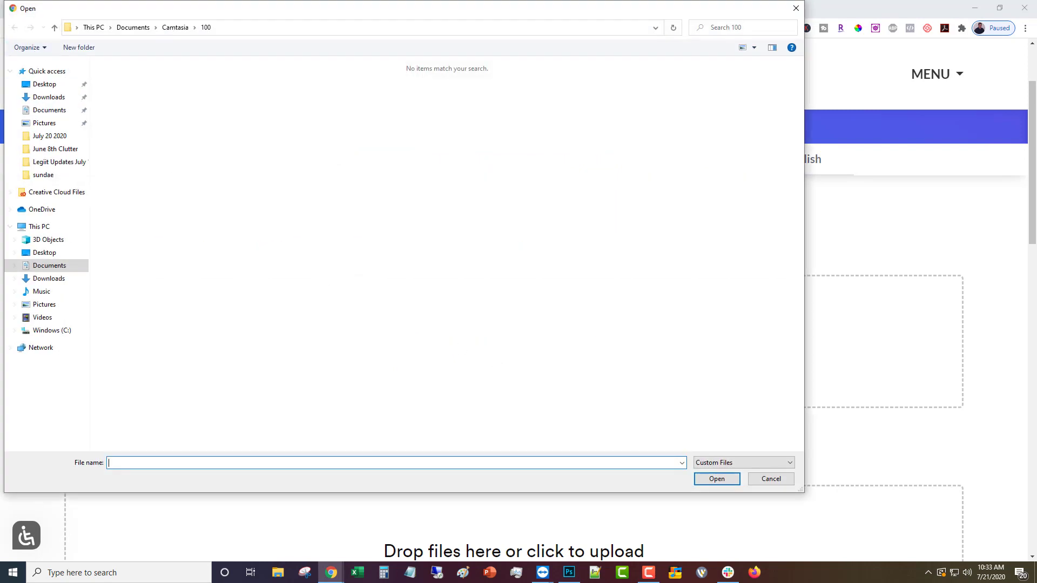
pyautogui.click(44, 84)
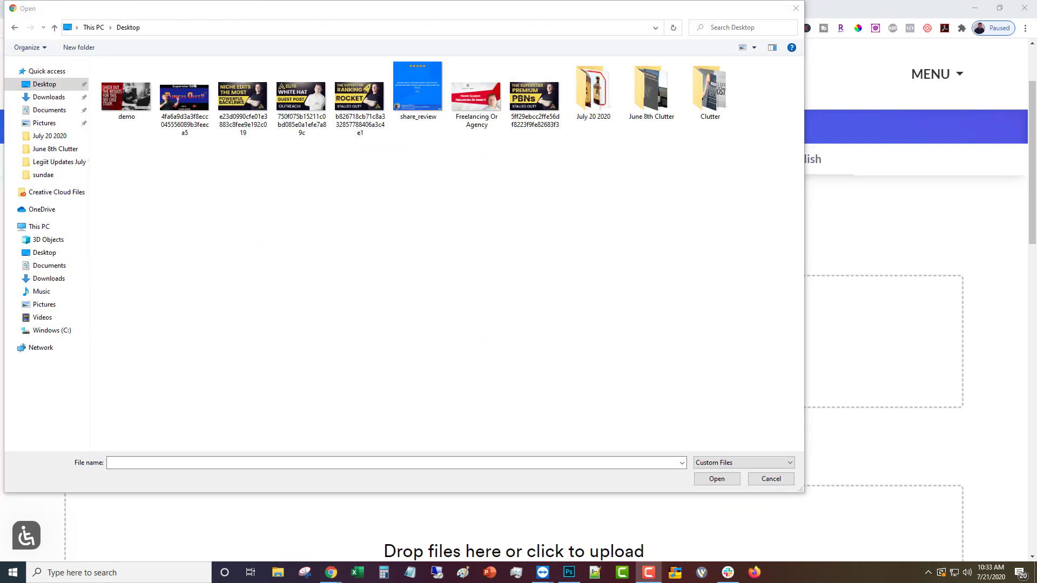
pyautogui.doubleClick(134, 96)
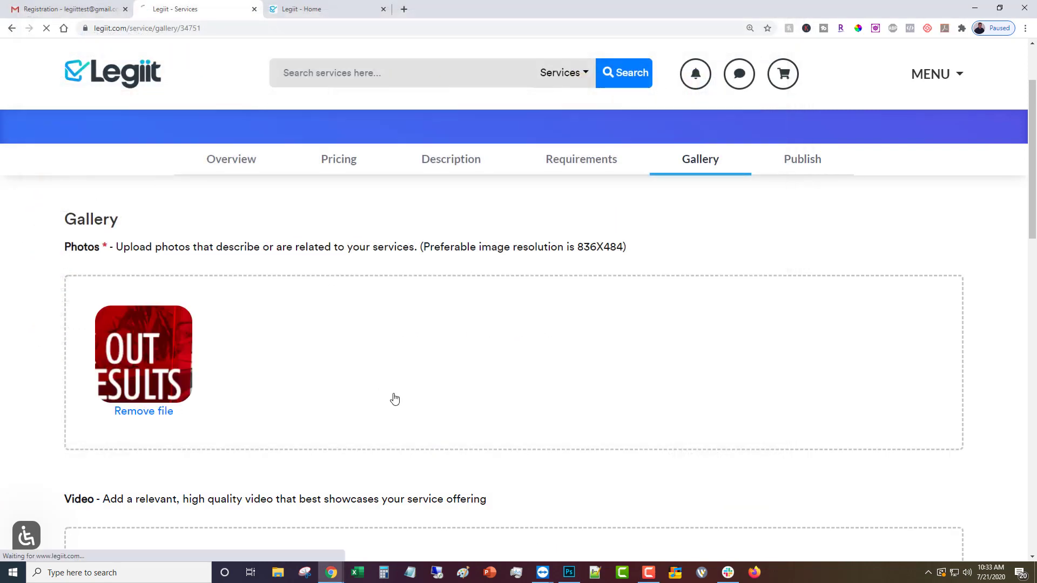
pyautogui.scroll(-2, 378, 378)
pyautogui.scroll(-2, 369, 363)
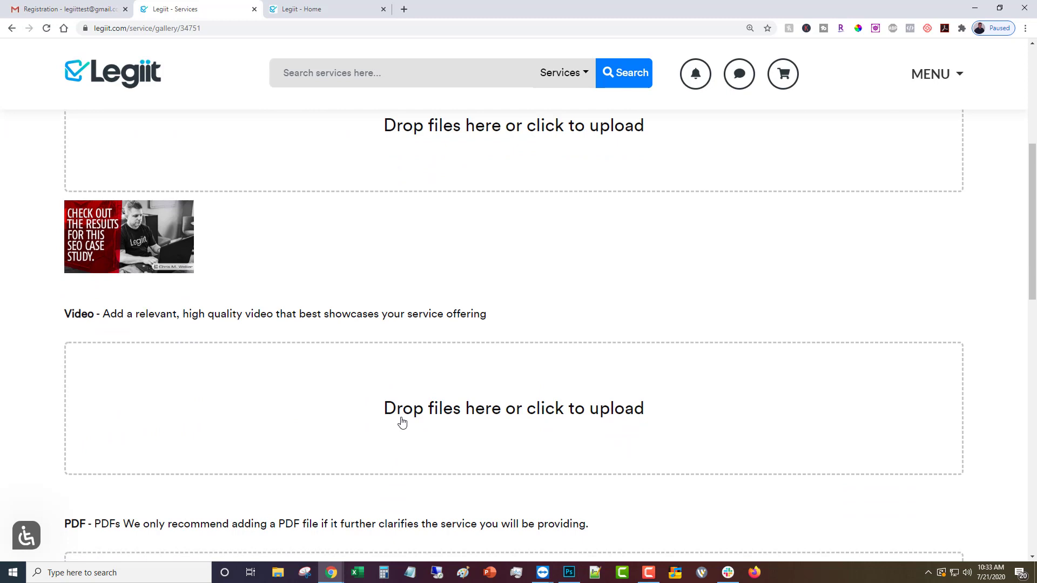
pyautogui.scroll(-3, 403, 421)
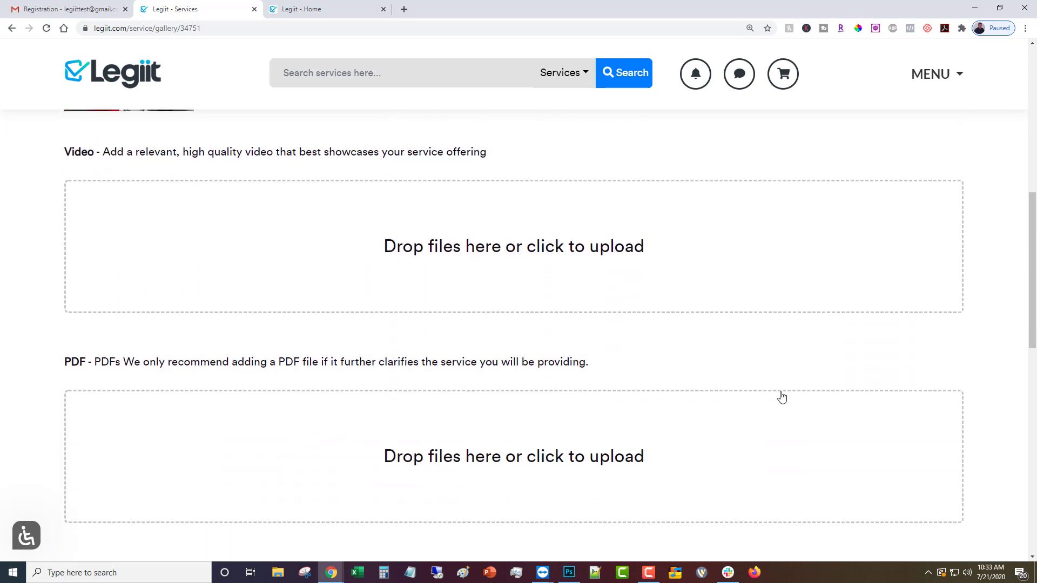
# - Upload 'facebook demo' as the Facebook Image and publish the service
pyautogui.scroll(-4, 780, 394)
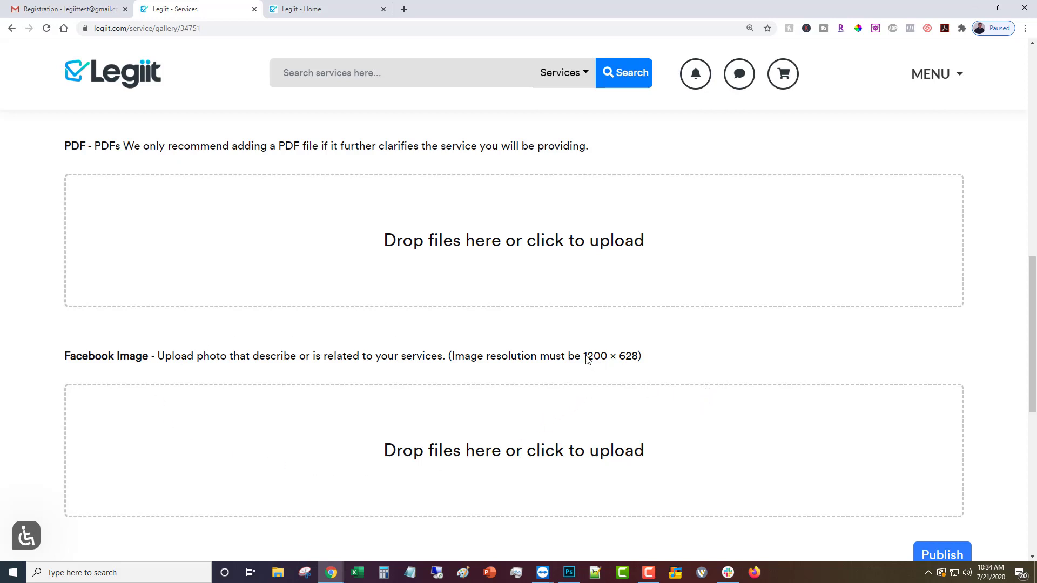
pyautogui.moveTo(586, 359); pyautogui.dragTo(640, 358)
pyautogui.click(700, 377)
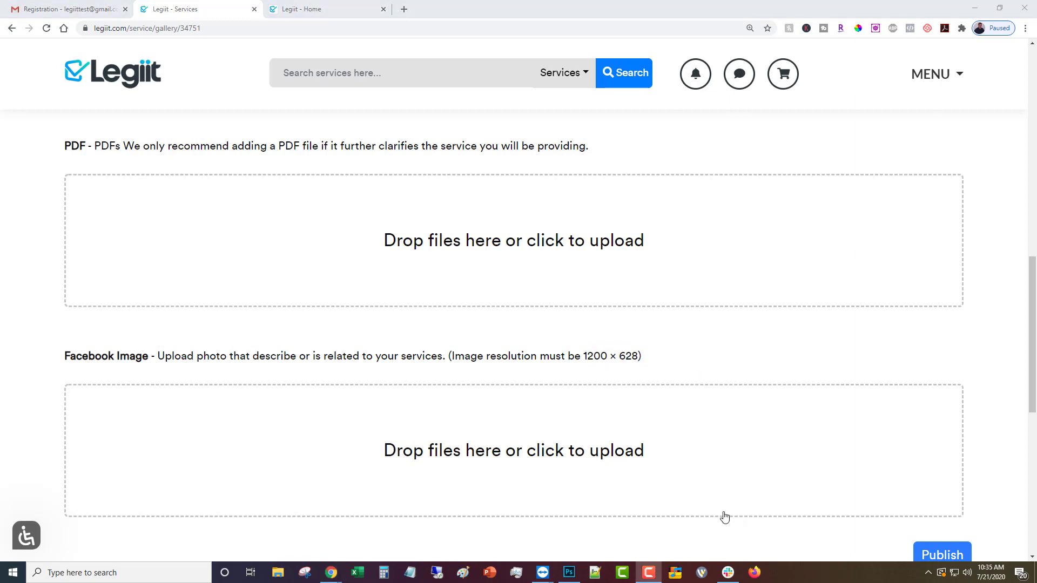
pyautogui.scroll(-2, 573, 456)
pyautogui.click(377, 341)
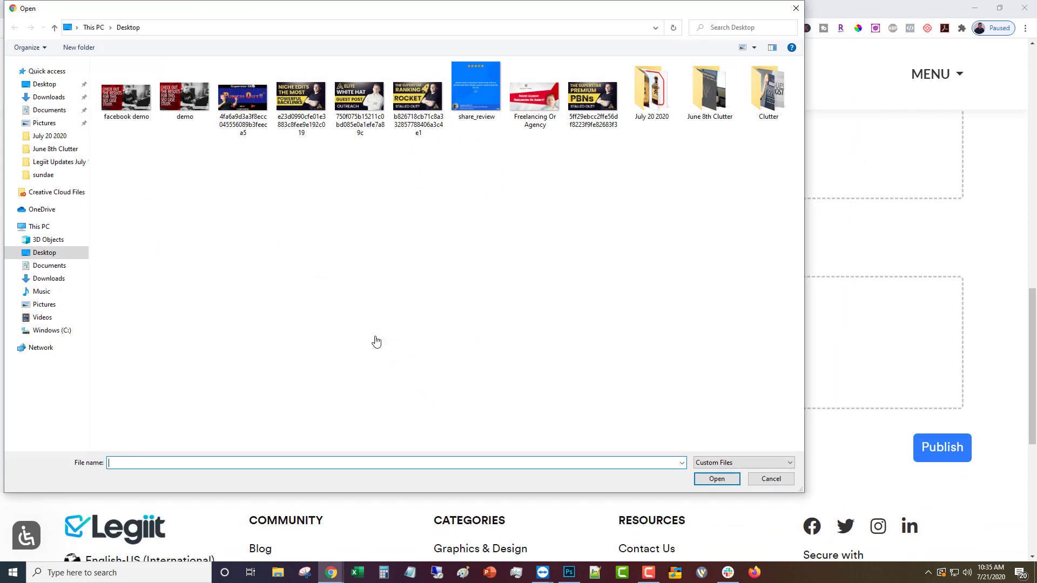
pyautogui.doubleClick(132, 93)
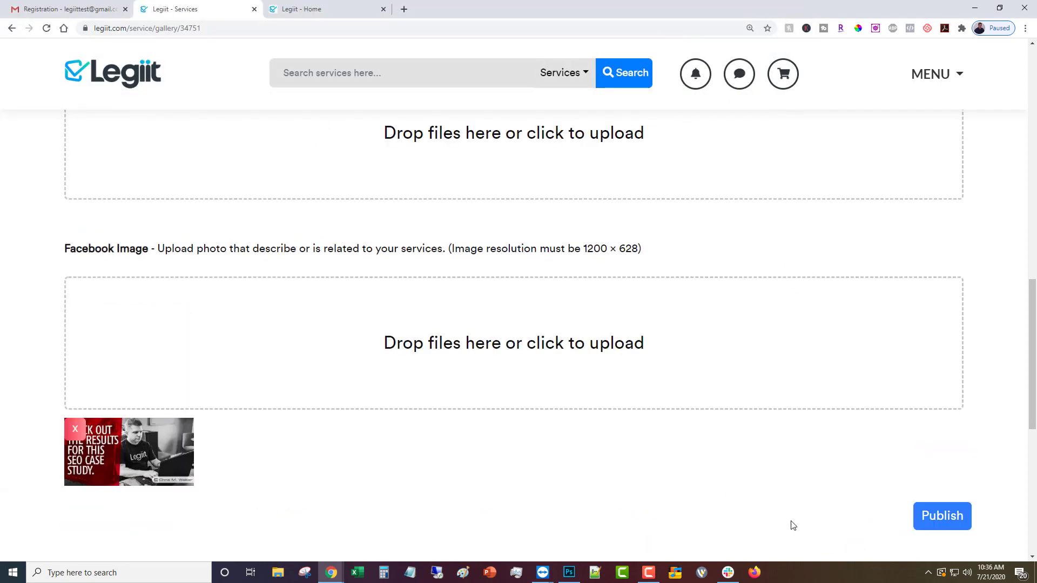
pyautogui.click(957, 524)
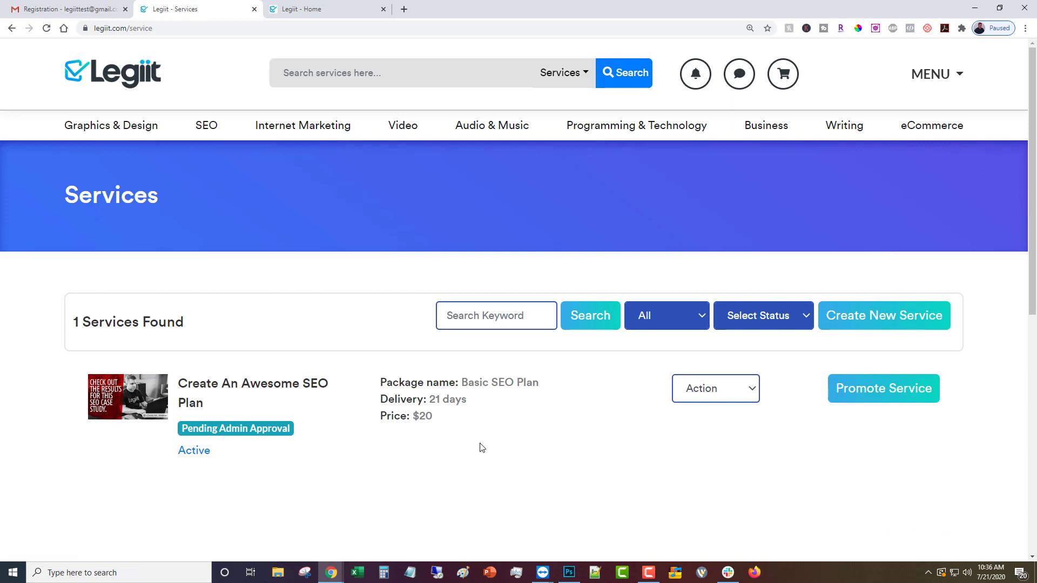
# - Reload the services list so the SEO Plan's Pending Admin Approval status clears to Active
pyautogui.moveTo(181, 428); pyautogui.dragTo(295, 433)
pyautogui.click(308, 435)
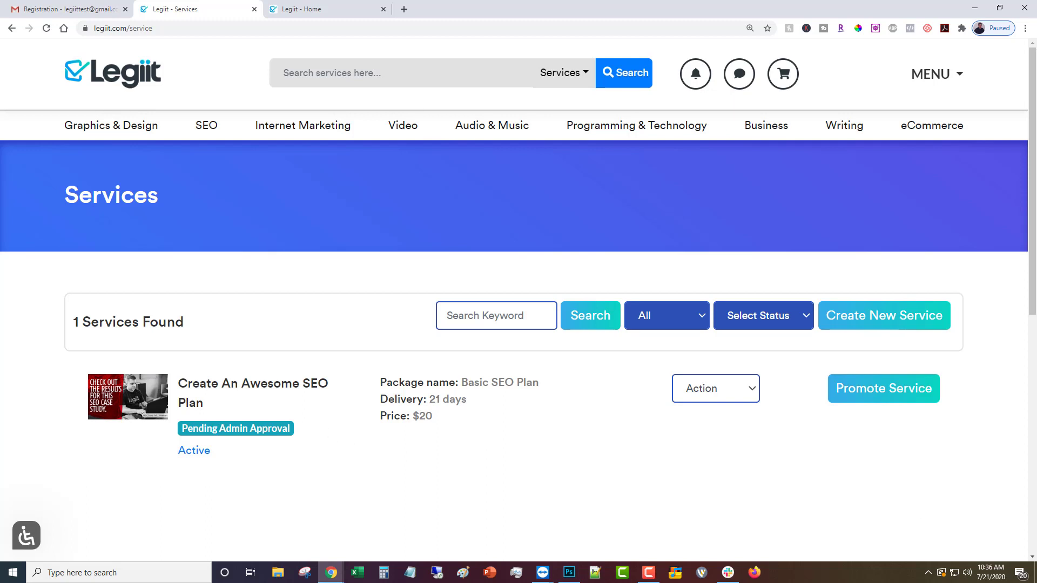
pyautogui.press('F10')
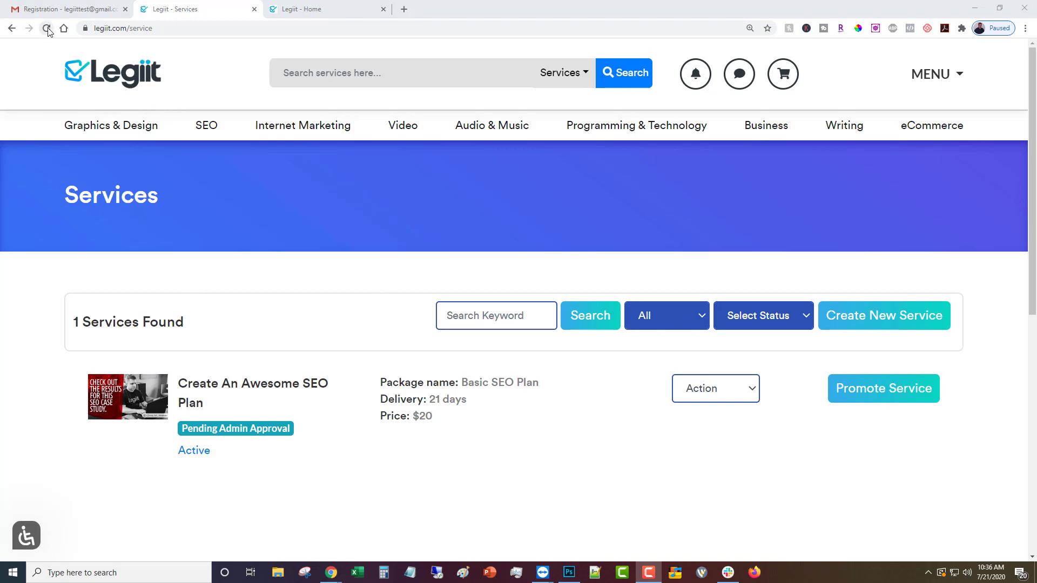
pyautogui.click(47, 28)
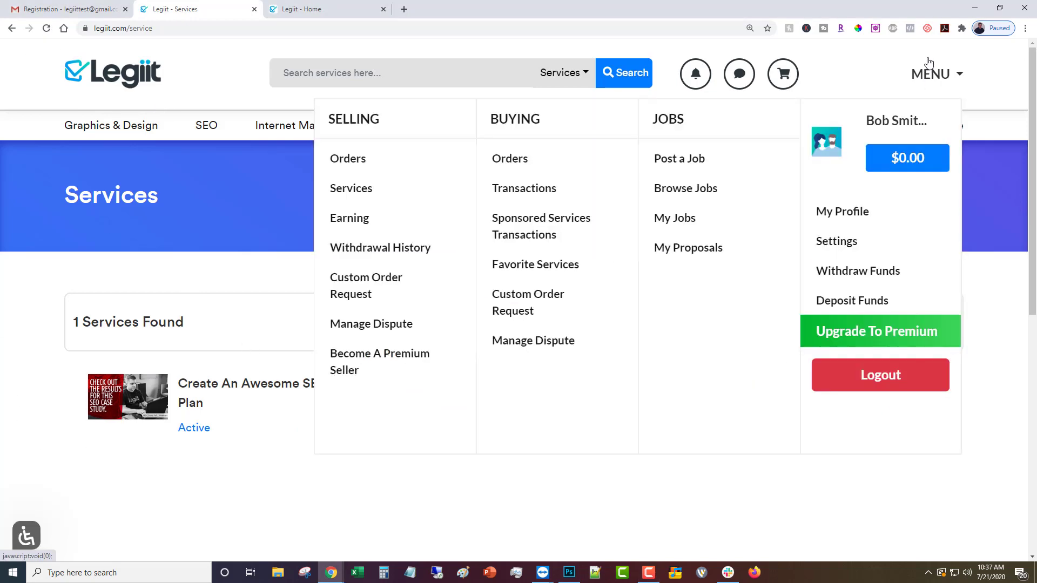
# - Open the Create An Awesome SEO Plan listing from My Profile
pyautogui.click(931, 73)
pyautogui.click(865, 212)
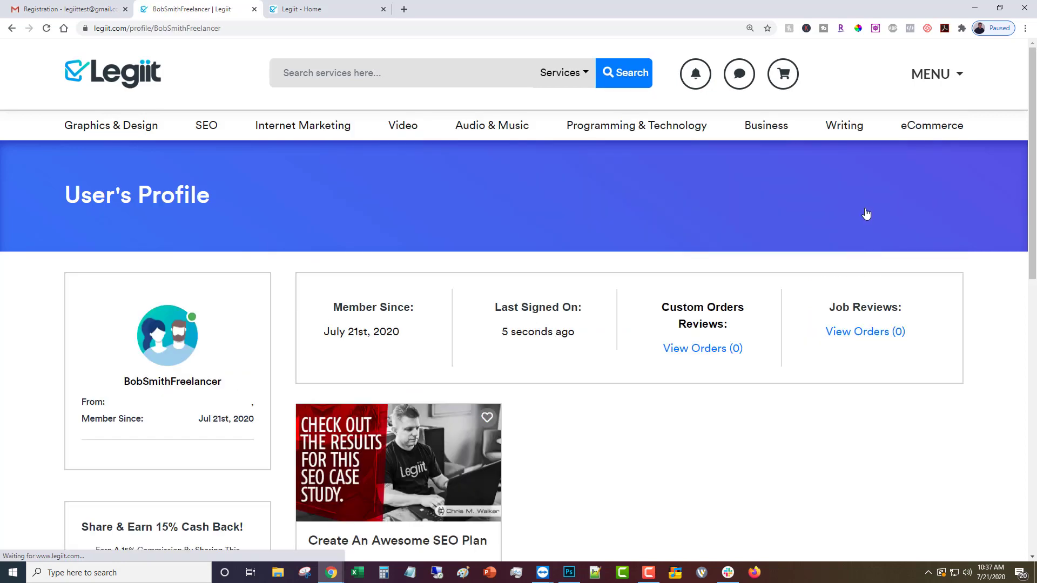
pyautogui.scroll(-3, 832, 222)
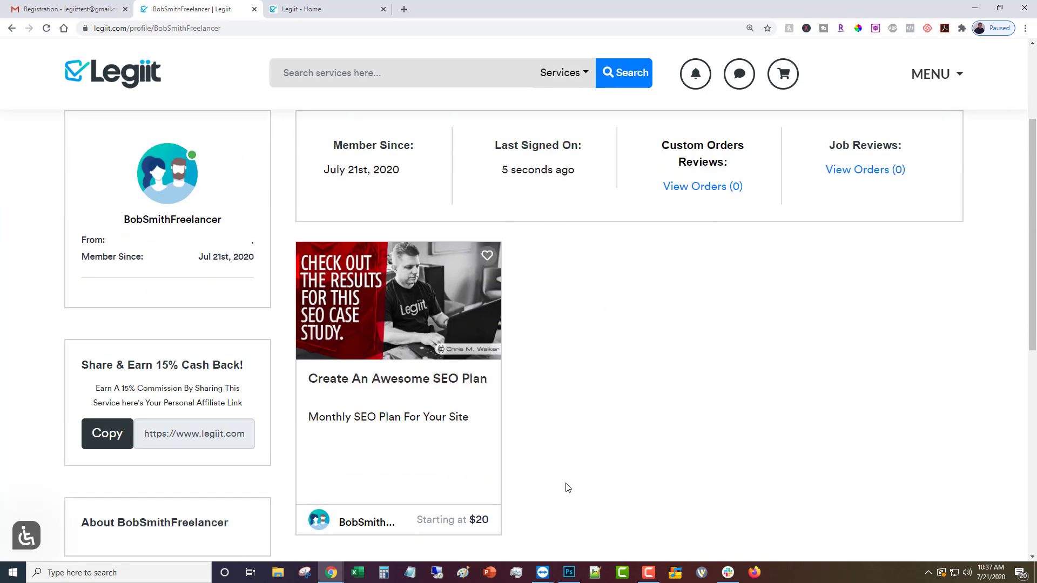
pyautogui.click(395, 384)
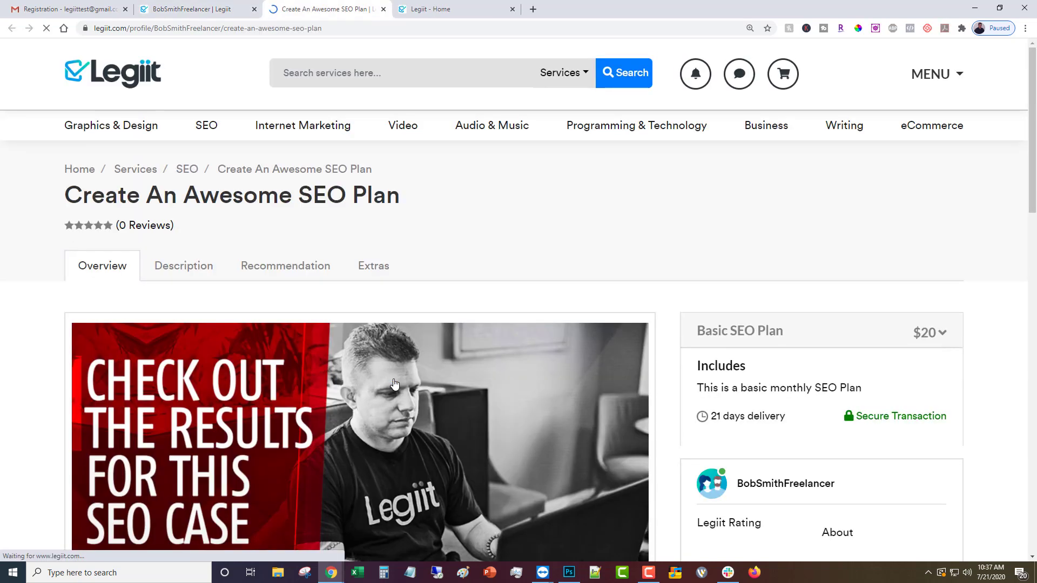
# - Scroll through the published listing to the footer and open the support help center
pyautogui.scroll(-3, 397, 378)
pyautogui.scroll(-5, 369, 349)
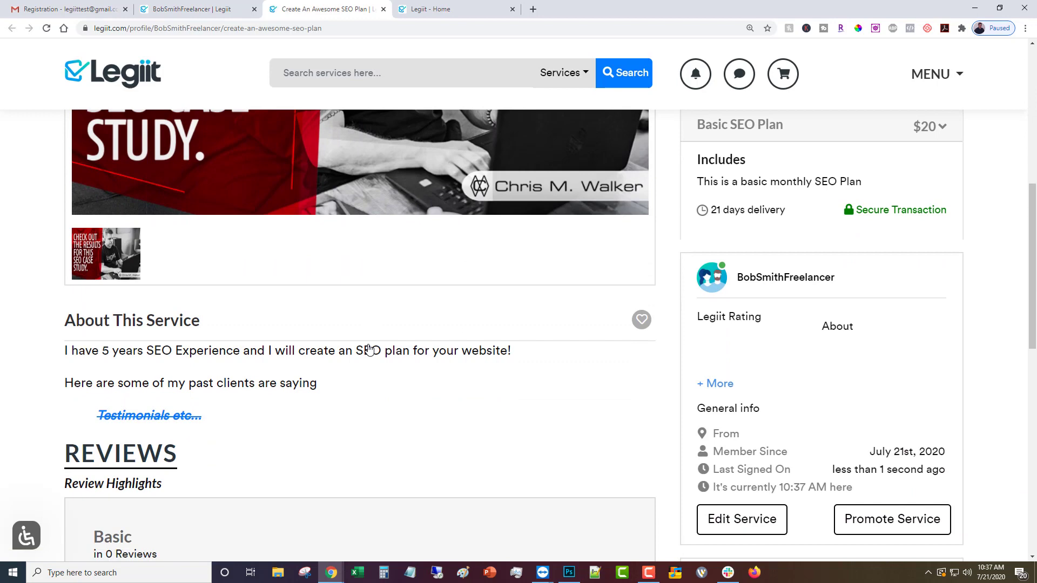
pyautogui.scroll(5, 458, 399)
pyautogui.scroll(-5, 455, 396)
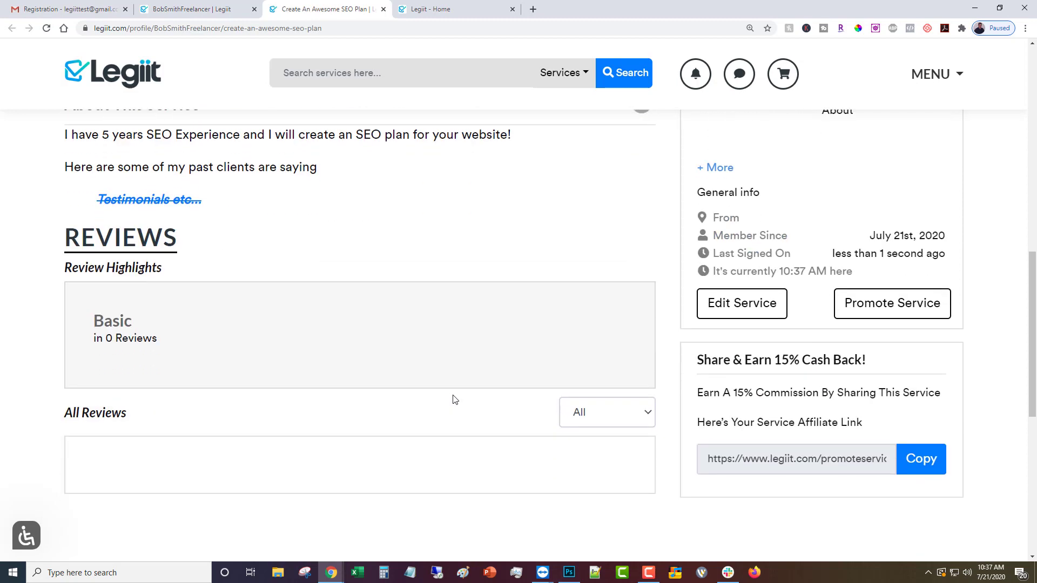
pyautogui.scroll(1, 453, 398)
pyautogui.scroll(-1, 455, 400)
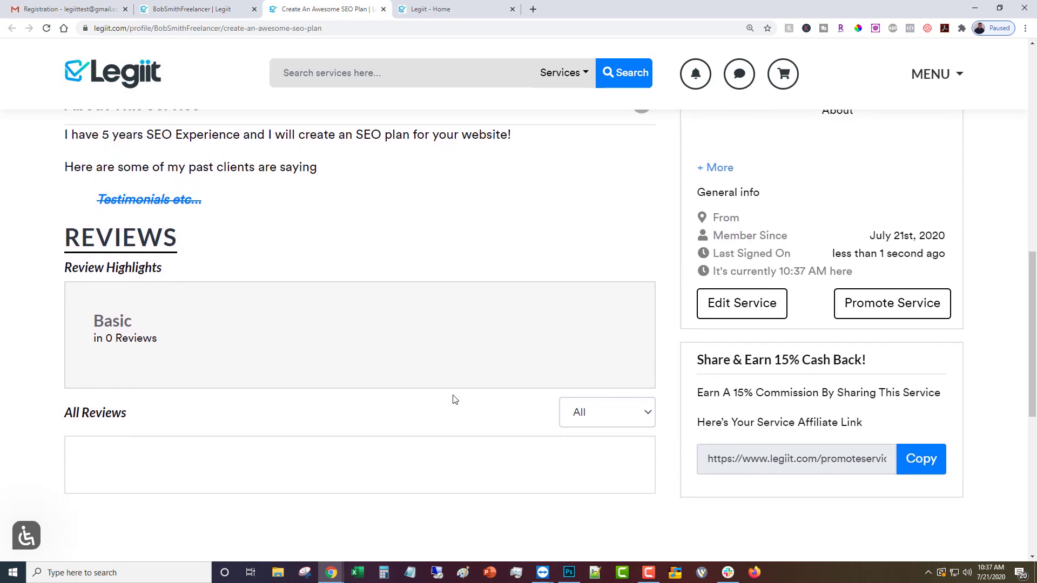
pyautogui.click(921, 462)
pyautogui.scroll(-4, 289, 373)
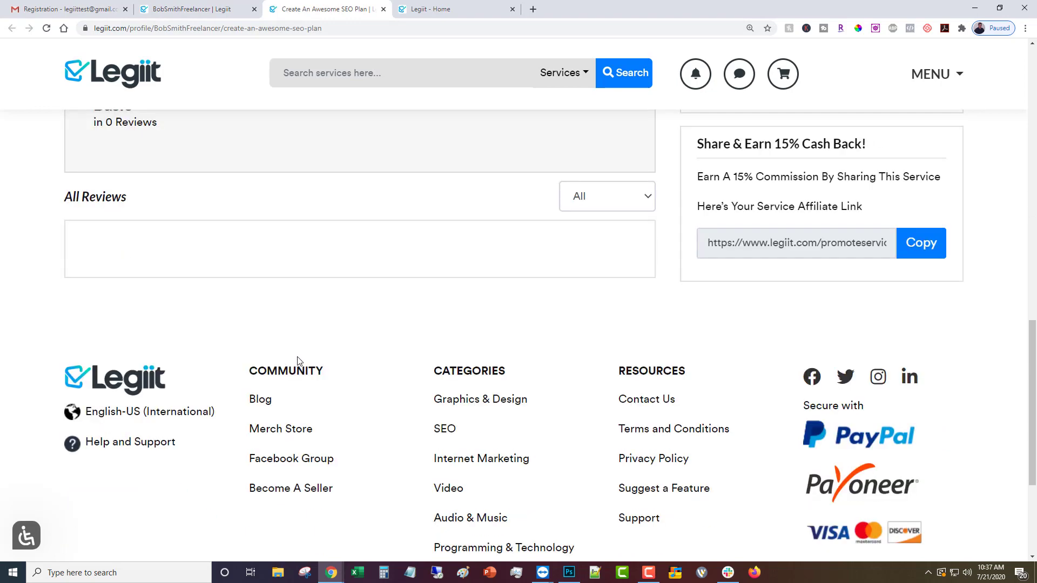
pyautogui.scroll(-2, 423, 368)
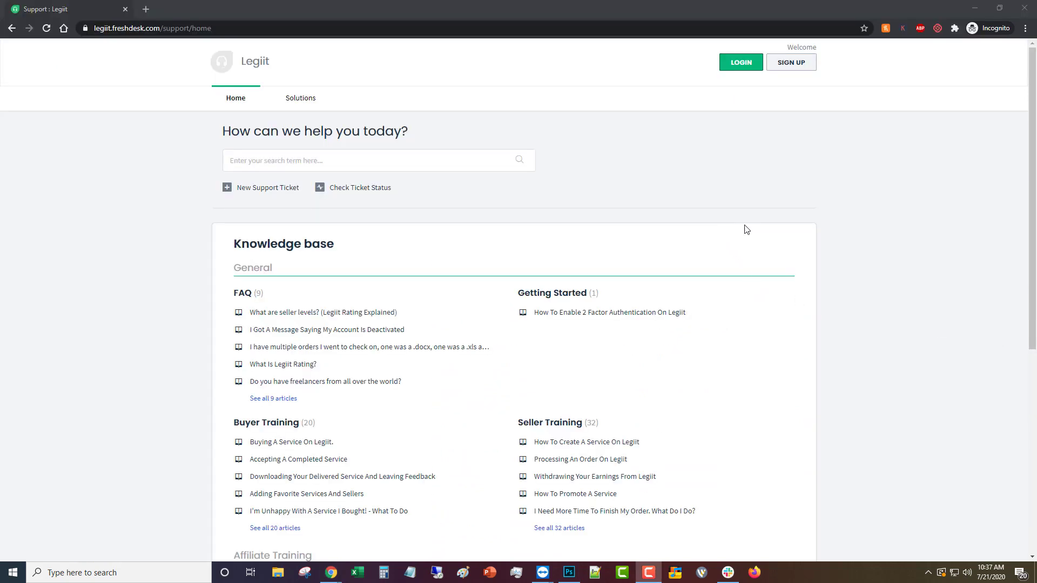
pyautogui.click(257, 190)
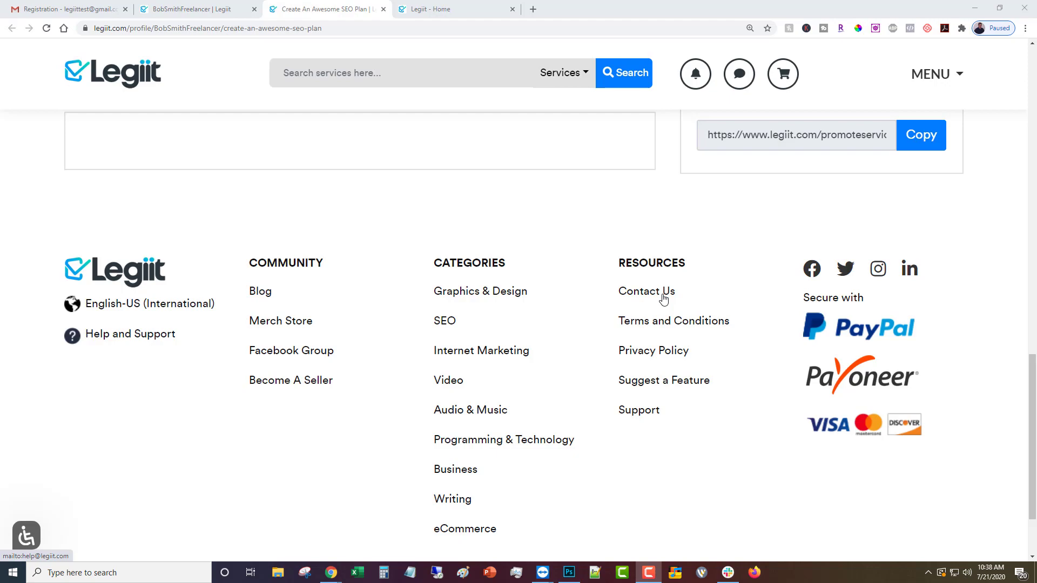
pyautogui.scroll(10, 609, 319)
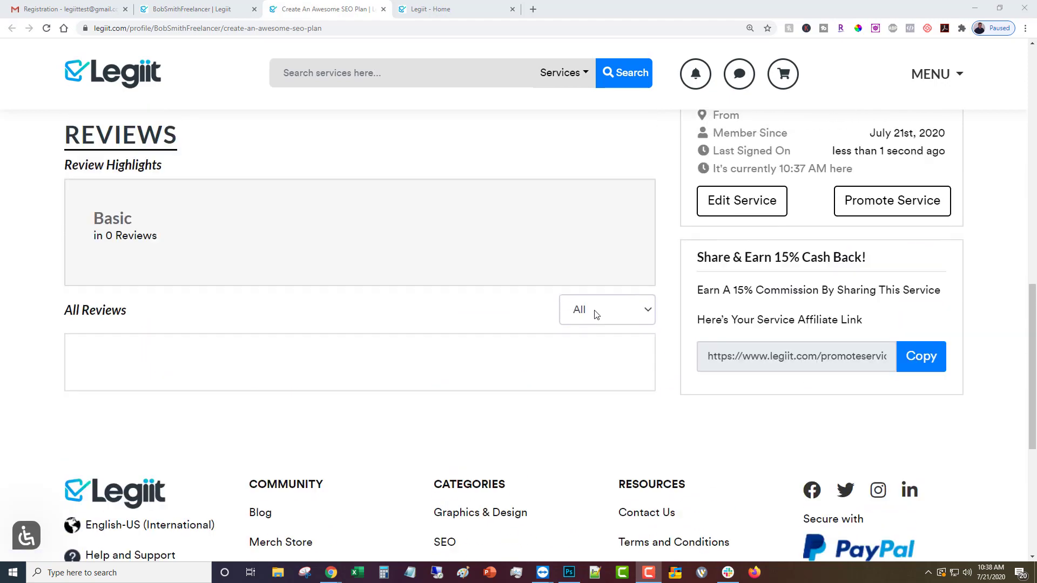
pyautogui.scroll(2, 595, 311)
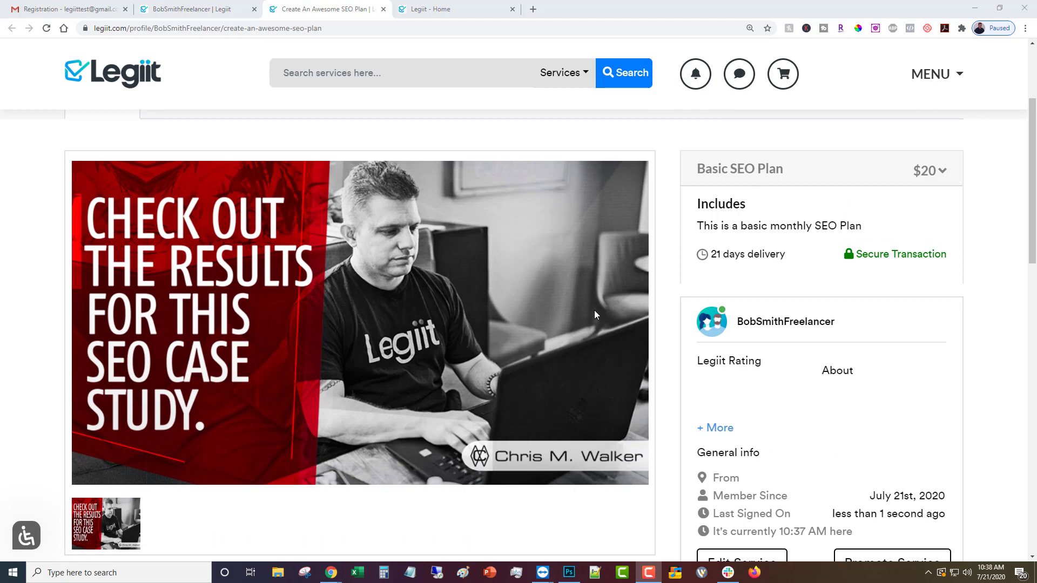